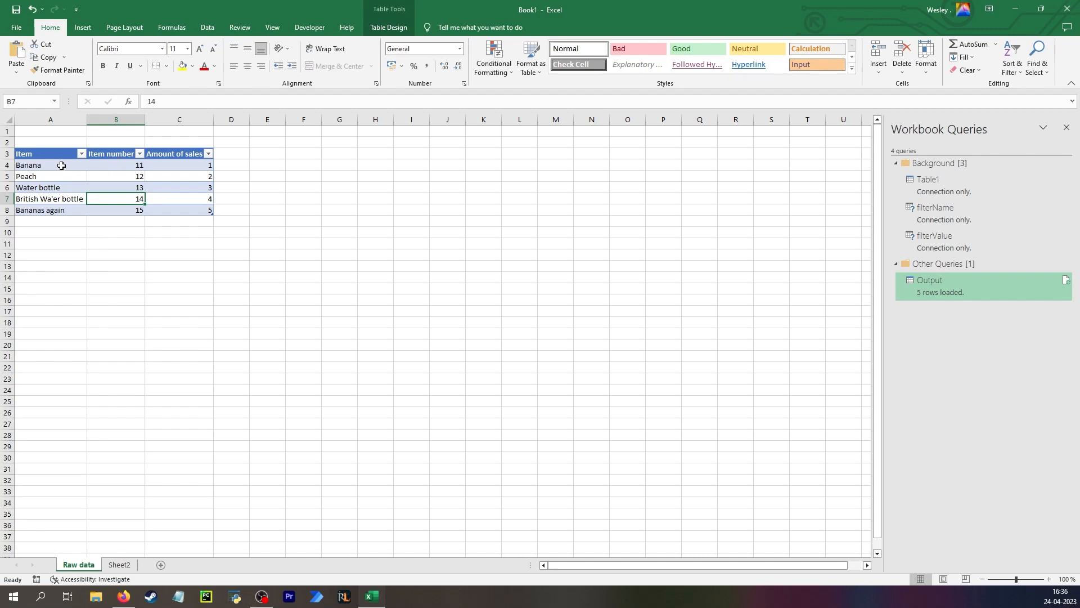
# On Sheet2, relabel the two filter prompts as "Filter on item" and "Filter on item number:"
pyautogui.click(119, 564)
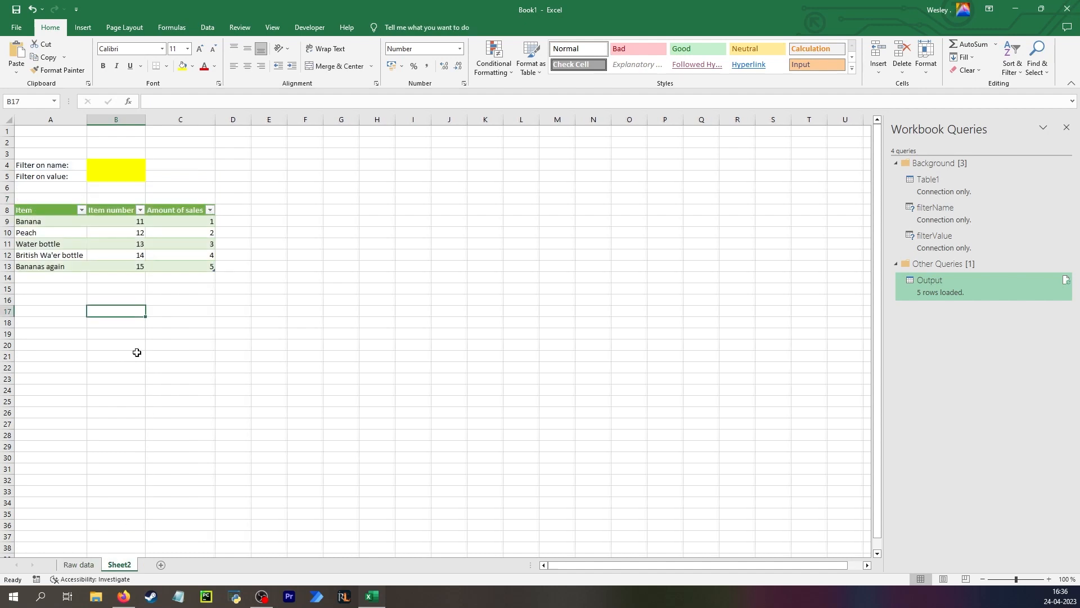
pyautogui.click(113, 165)
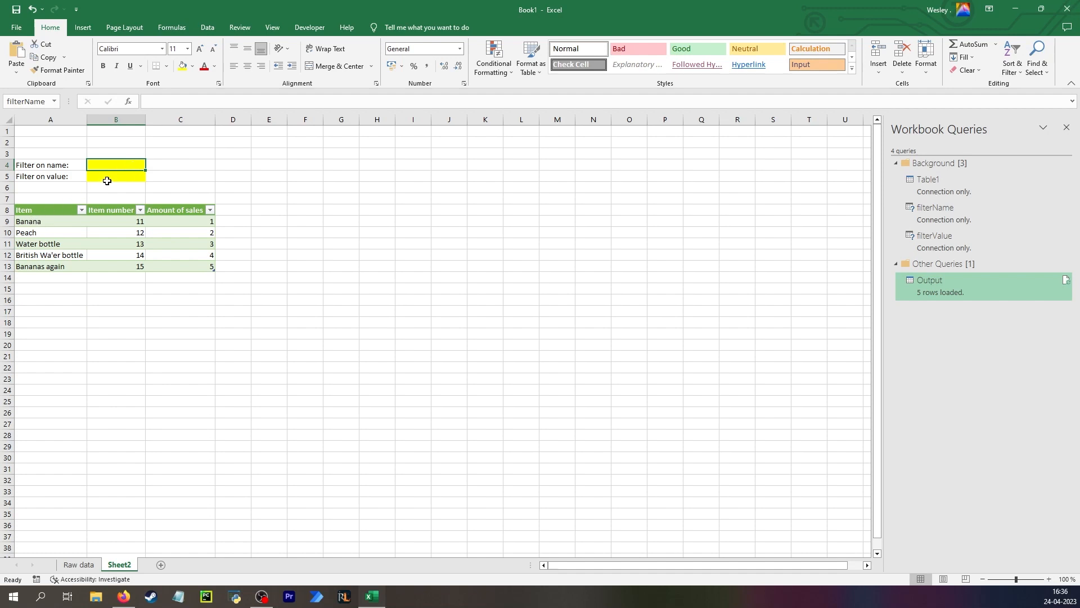
pyautogui.click(108, 178)
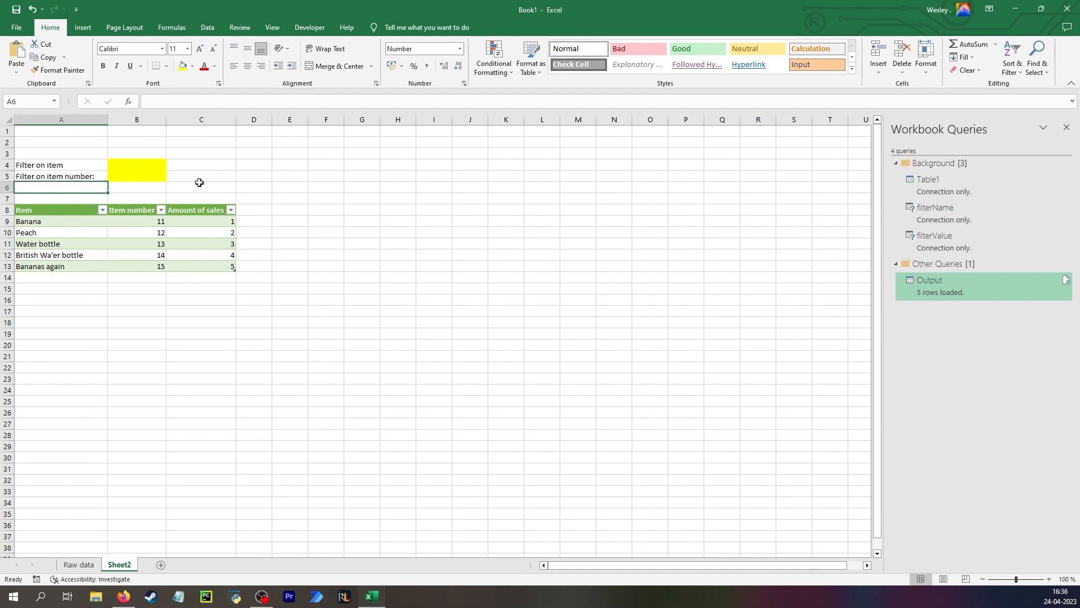
# Examine the two yellow filter input cells, their defined names and the first row of the output table on Sheet2
pyautogui.click(146, 164)
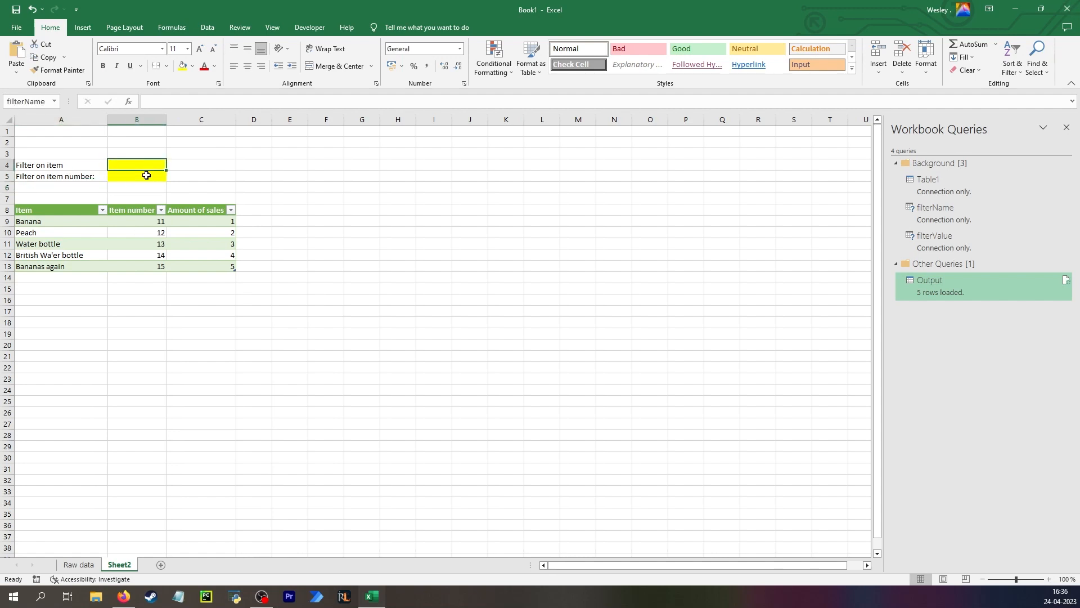
pyautogui.click(67, 221)
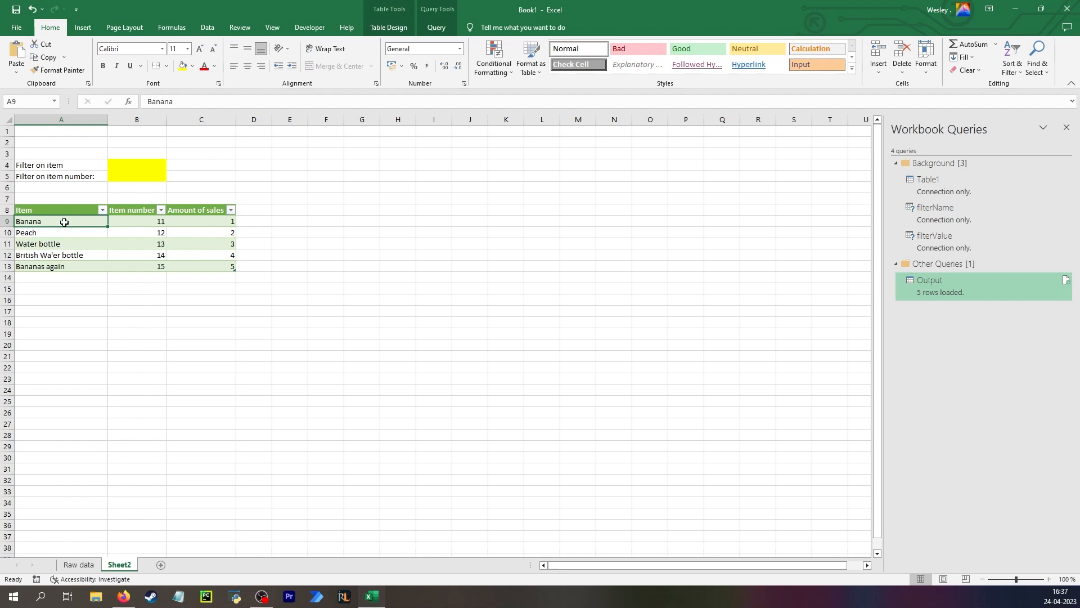
pyautogui.hotkey('ctrl', 'shift', '1')
pyautogui.click(142, 163)
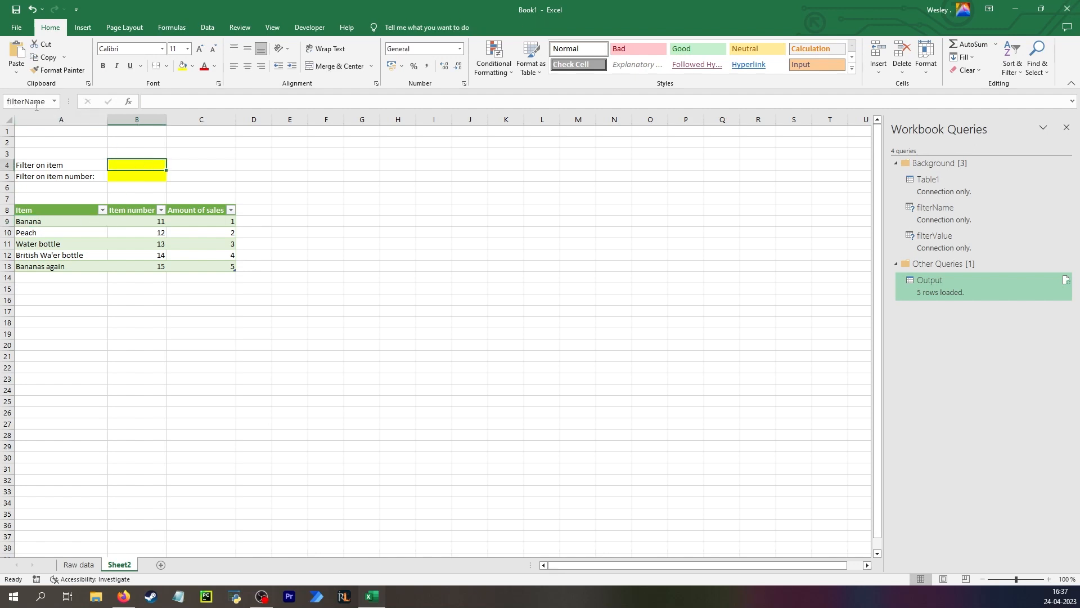
pyautogui.click(125, 175)
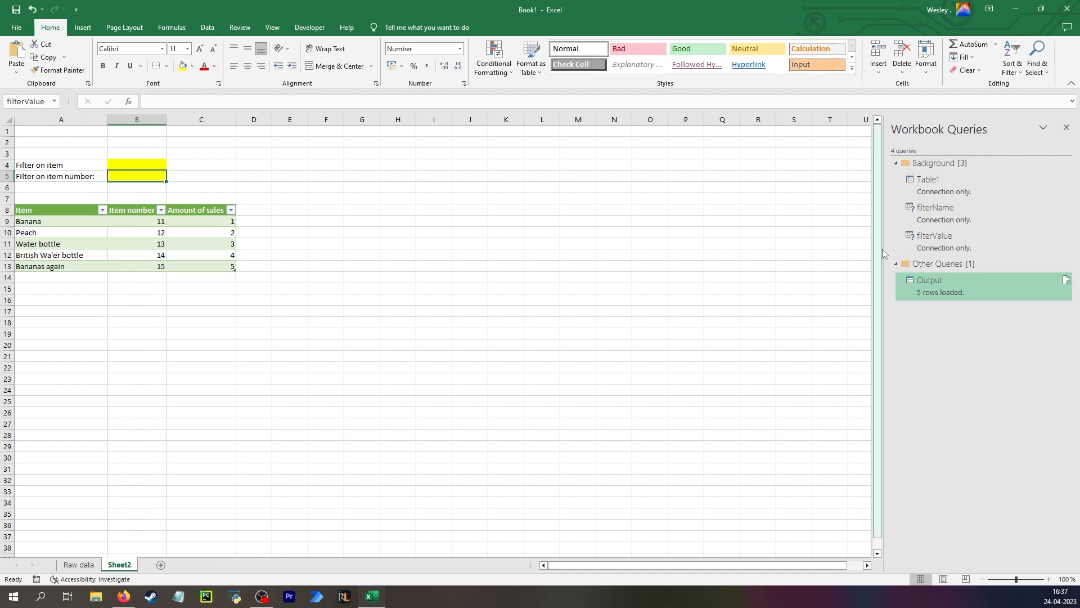
# Open the filterValue query for editing and compare its source formula and filterName's with the filter cells on the worksheet
pyautogui.doubleClick(960, 233)
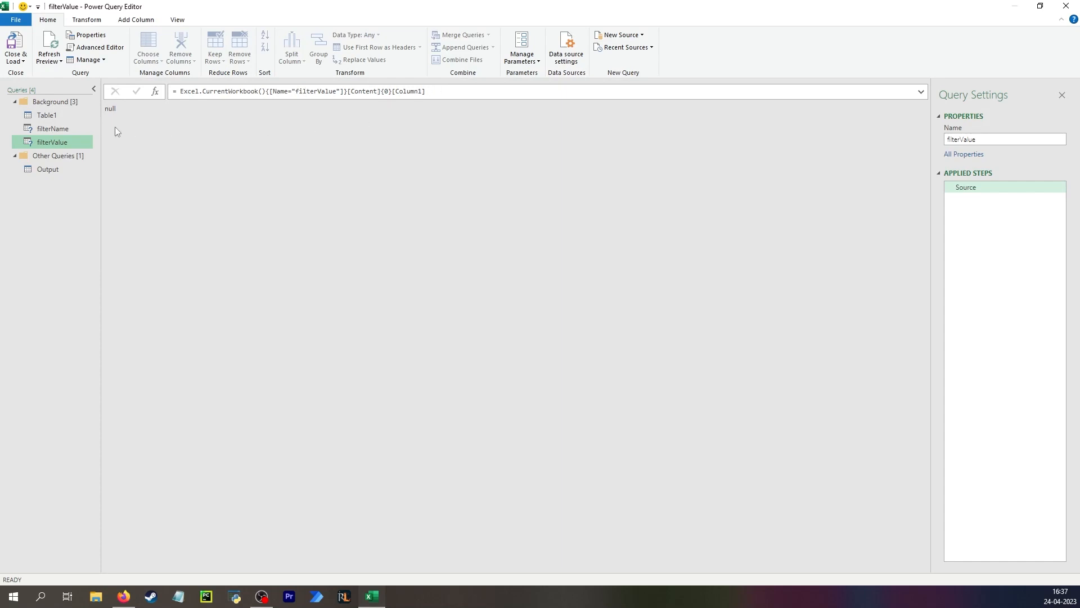
pyautogui.click(71, 122)
pyautogui.moveTo(198, 9); pyautogui.dragTo(349, 160)
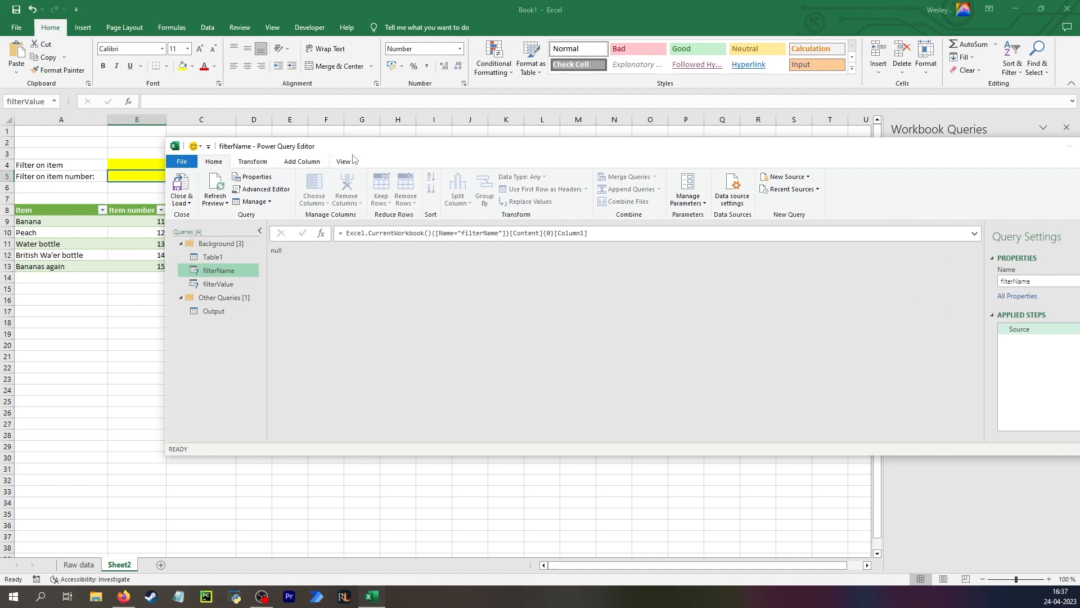
pyautogui.moveTo(351, 155); pyautogui.dragTo(330, 142)
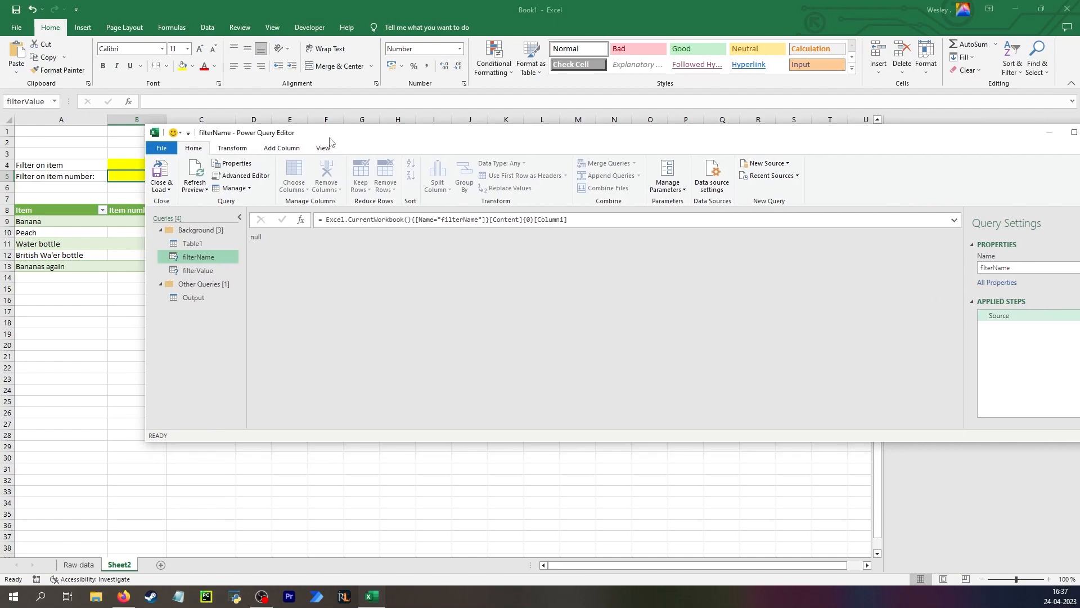
pyautogui.moveTo(331, 142); pyautogui.dragTo(280, 1)
# Examine the Table1 query, the Output query's full Custom1 formula with its filterName reference, and Output's Source step
pyautogui.click(67, 113)
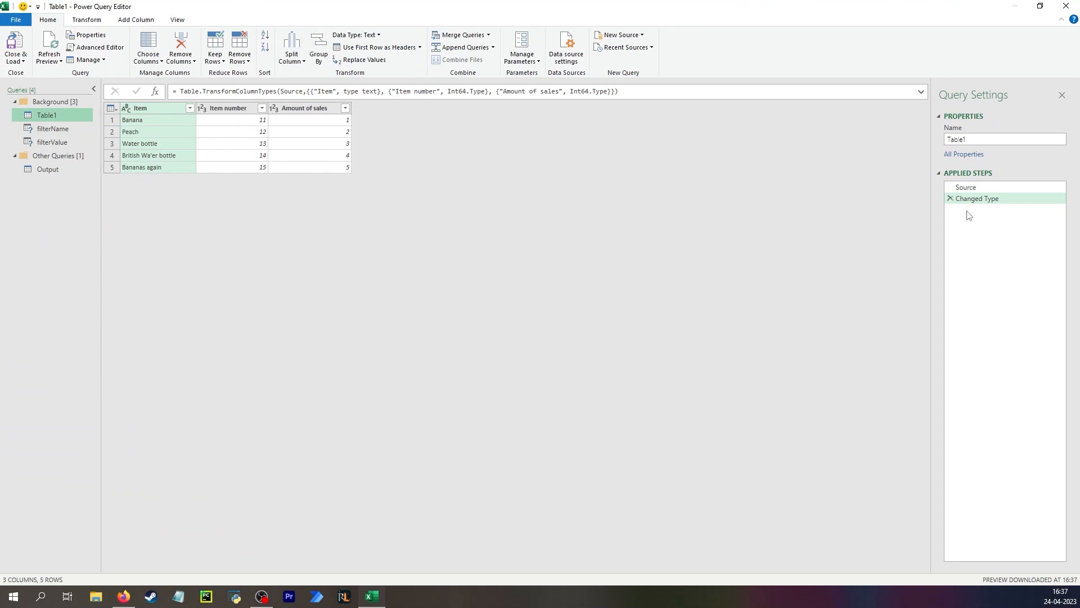
pyautogui.click(56, 169)
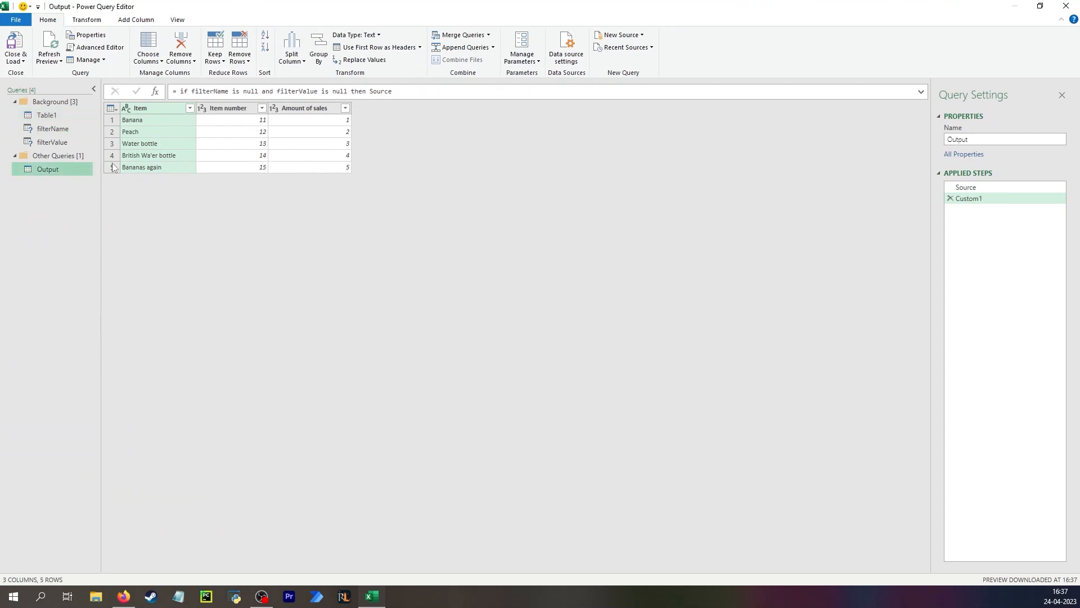
pyautogui.click(921, 93)
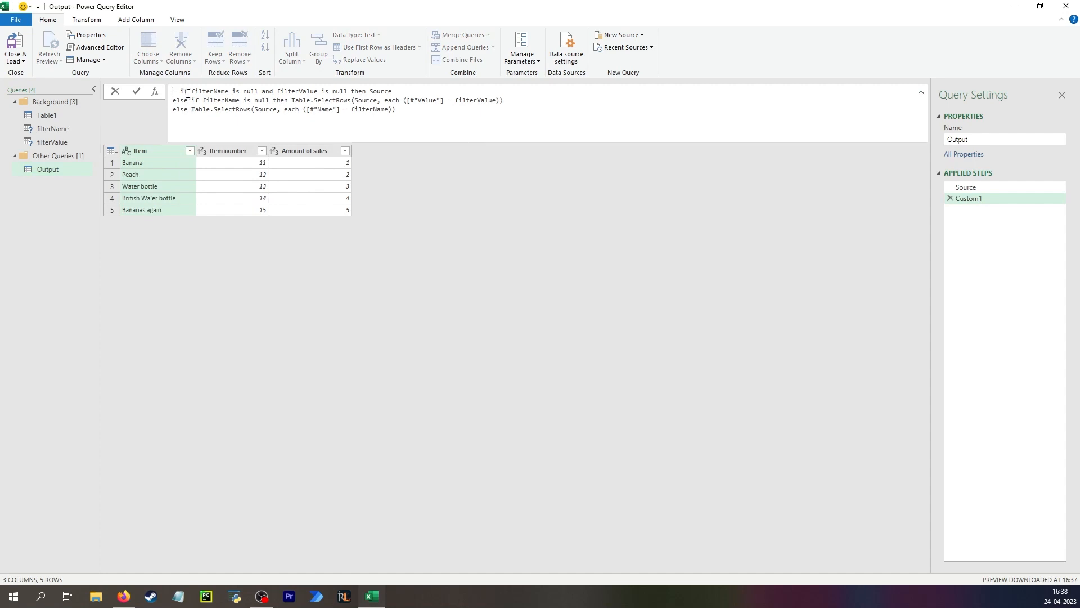
pyautogui.click(66, 128)
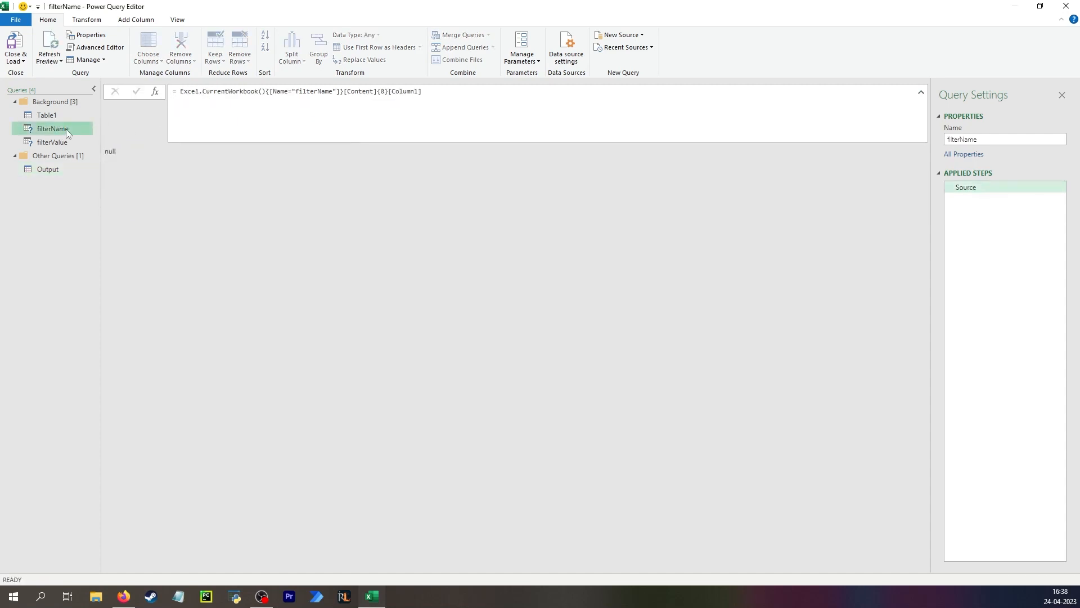
pyautogui.click(65, 169)
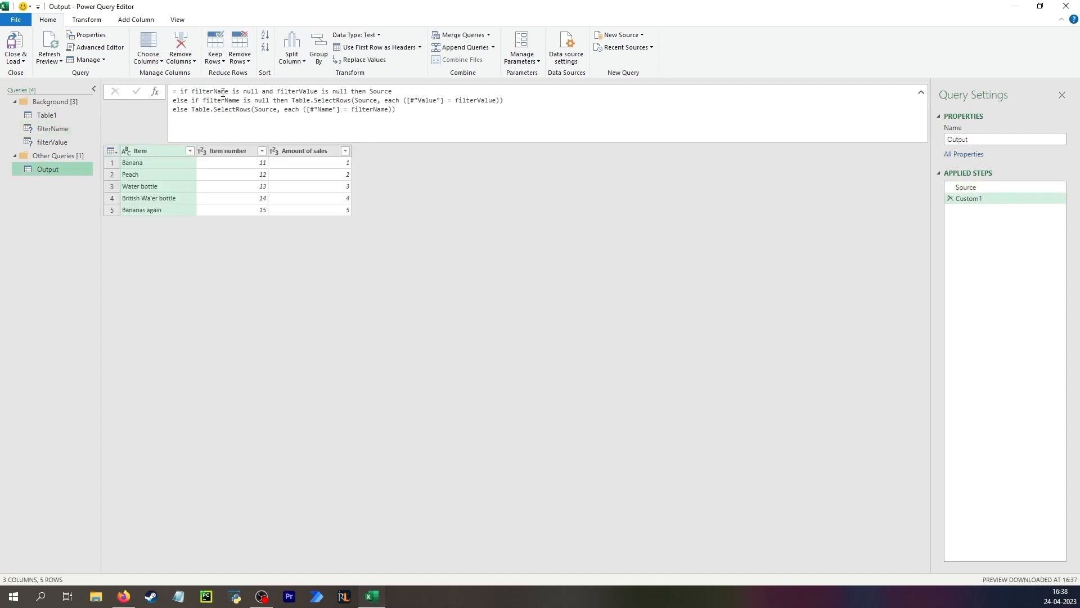
pyautogui.click(966, 187)
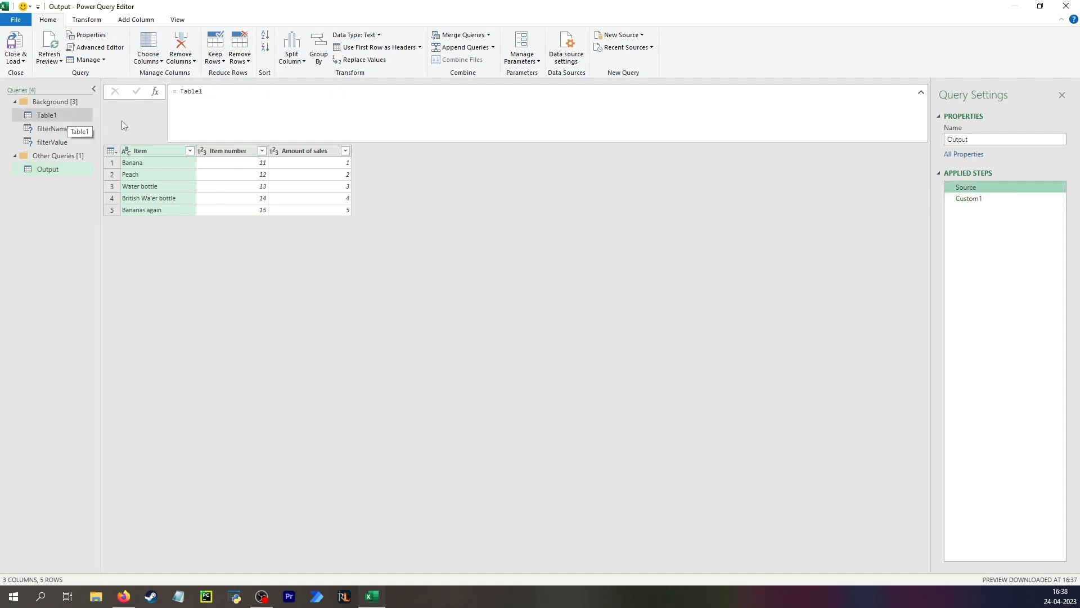
# In the Output query's Custom1 step, return "silly billy" when both filters are null, and load the result to the sheet
pyautogui.click(997, 200)
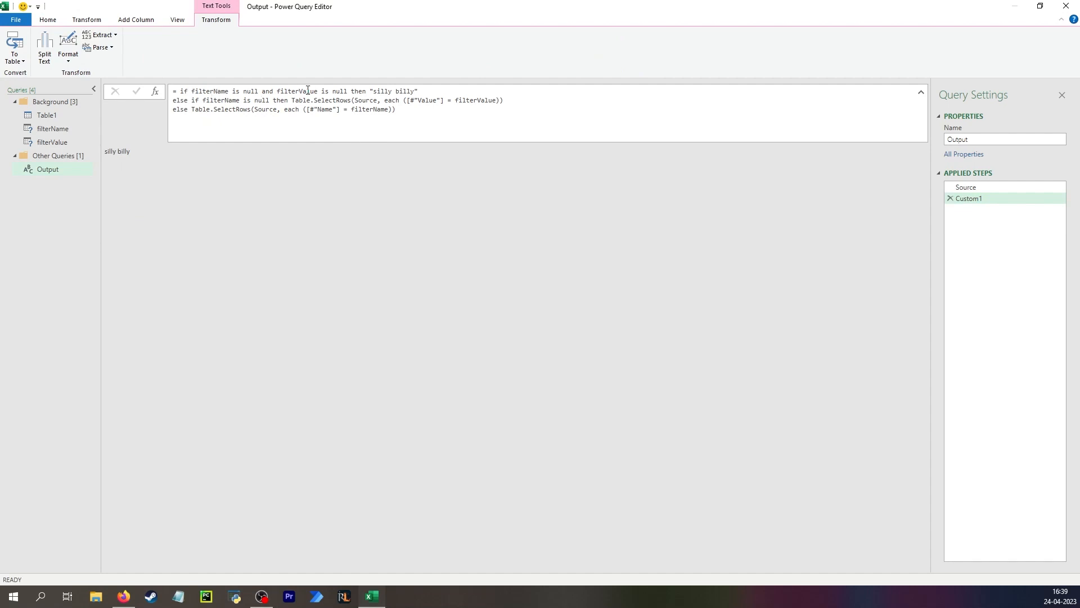
pyautogui.moveTo(336, 13); pyautogui.dragTo(581, 95)
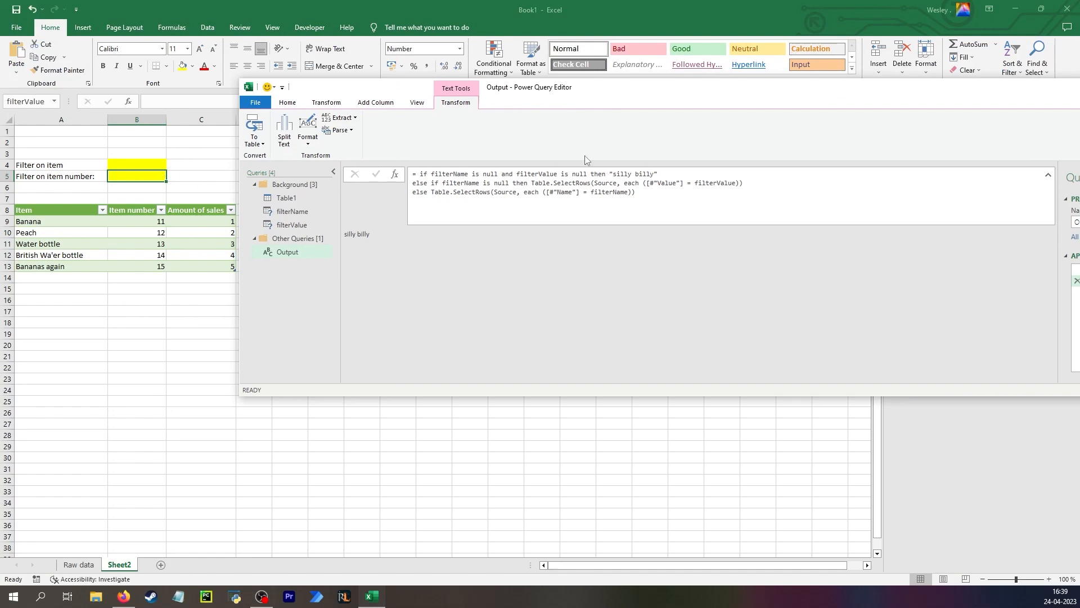
pyautogui.moveTo(595, 94); pyautogui.dragTo(469, 1)
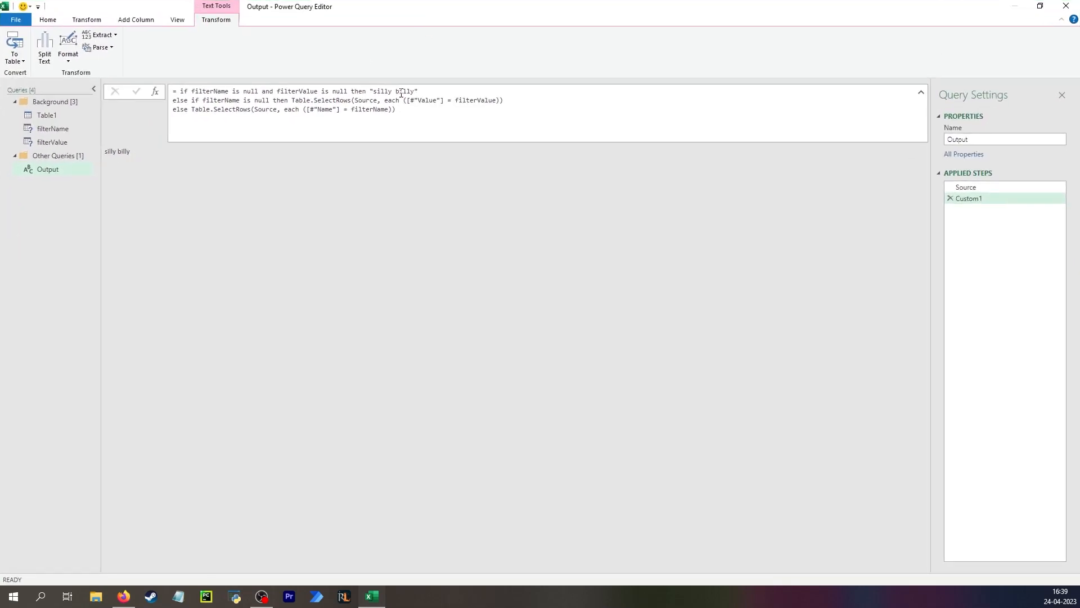
pyautogui.click(50, 20)
pyautogui.click(17, 48)
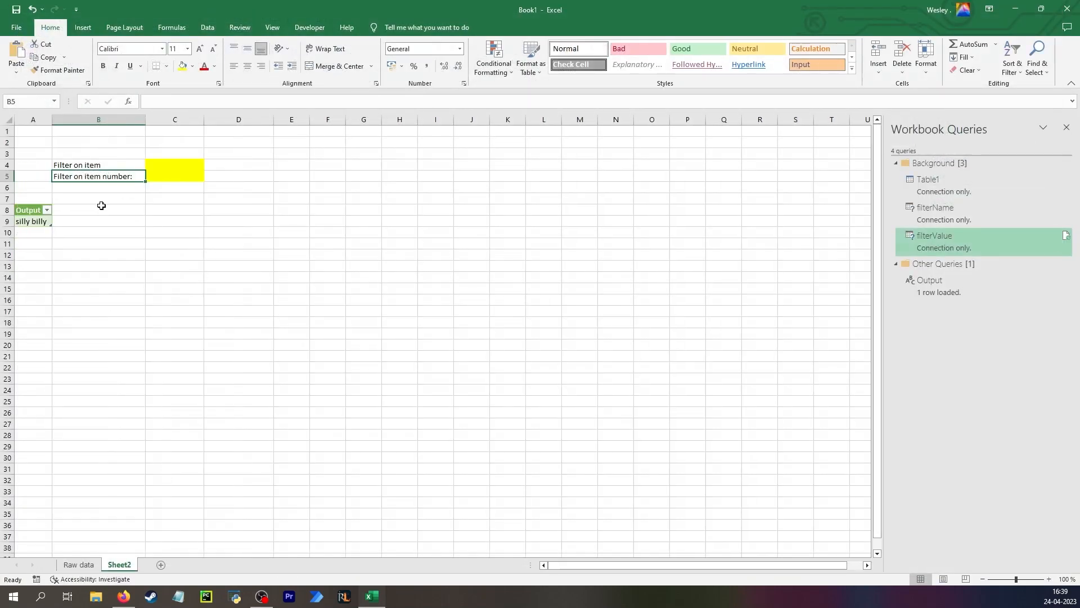
# Set the item filter to Banana and refresh the Output table
pyautogui.click(36, 222)
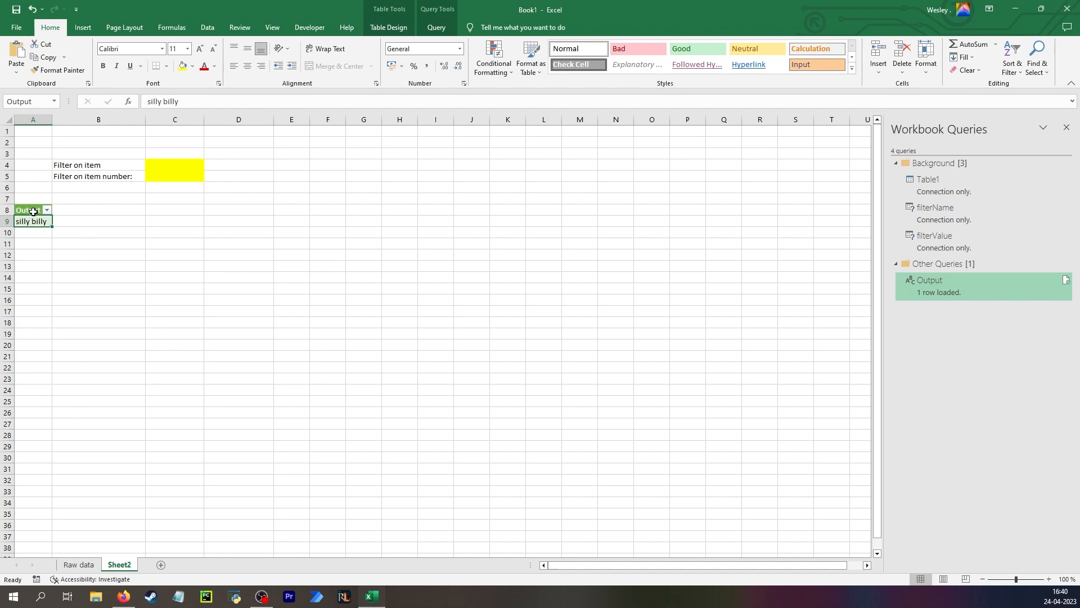
pyautogui.click(160, 166)
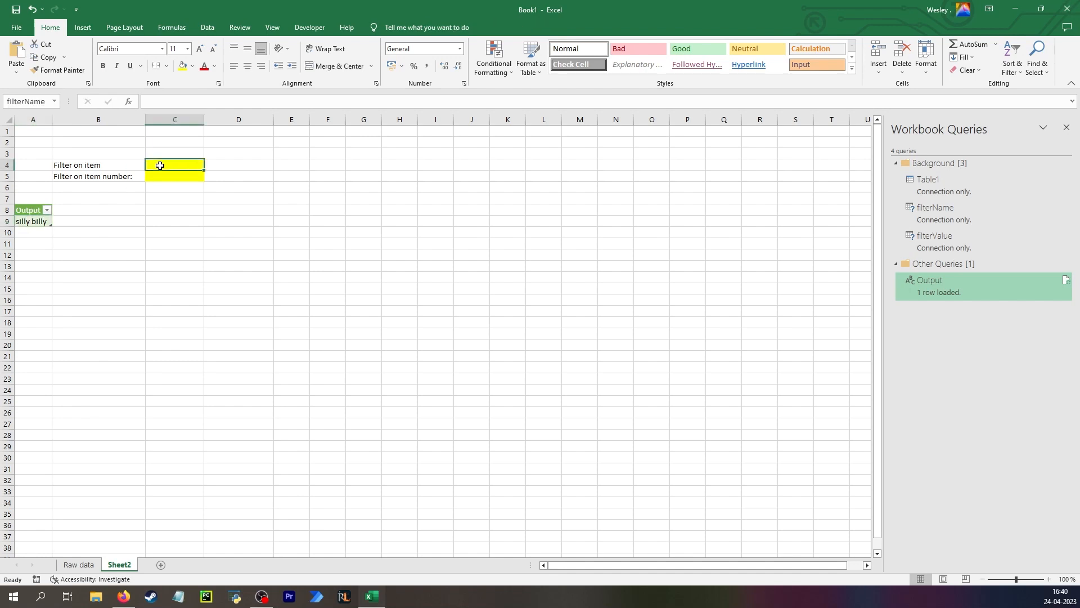
pyautogui.write('Banana')
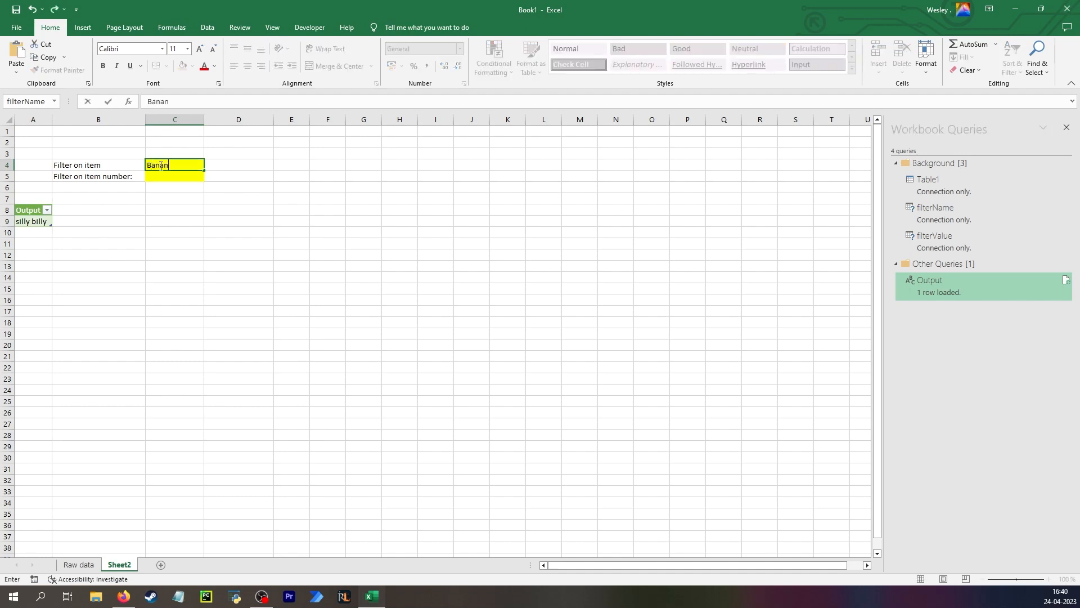
pyautogui.press('Return')
pyautogui.click(31, 222)
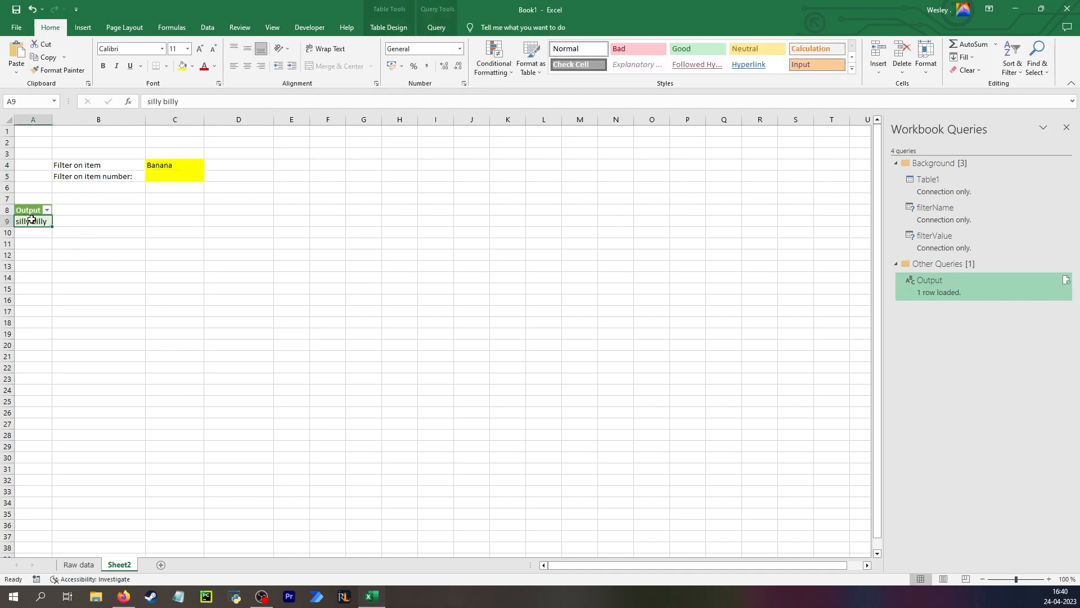
pyautogui.rightClick(32, 221)
pyautogui.click(84, 332)
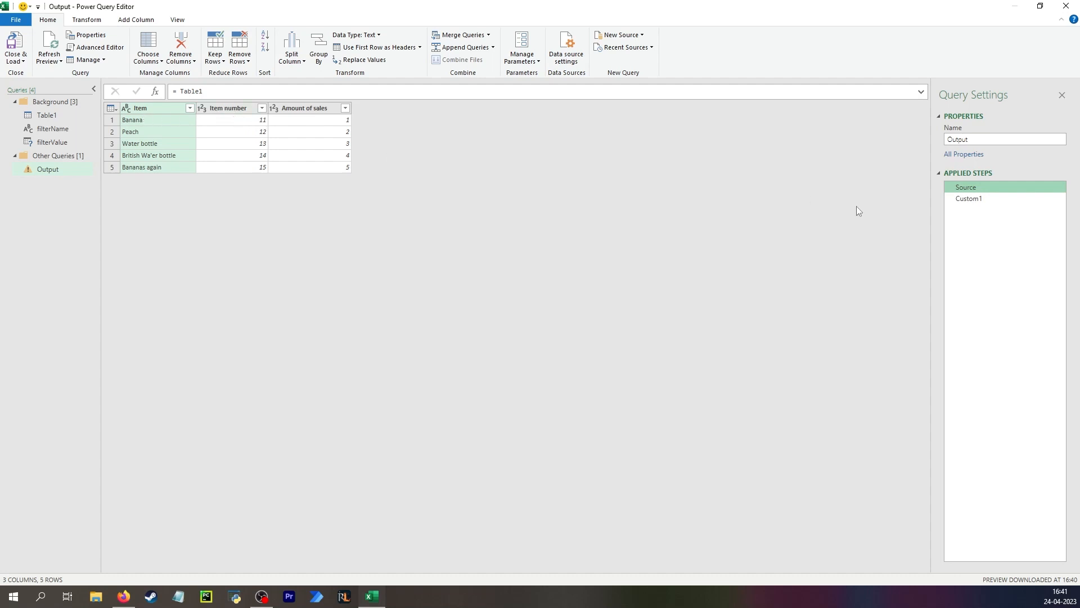
# In the Output query's Custom1 formula, change the column references from Value to Item number and from Name to Item, and load the query
pyautogui.click(993, 199)
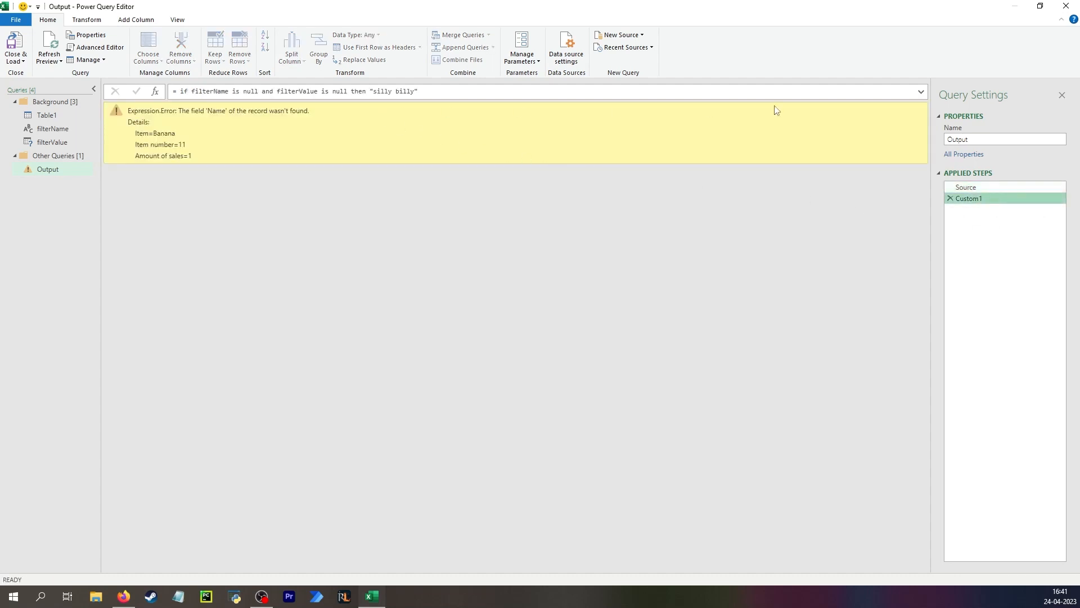
pyautogui.click(920, 92)
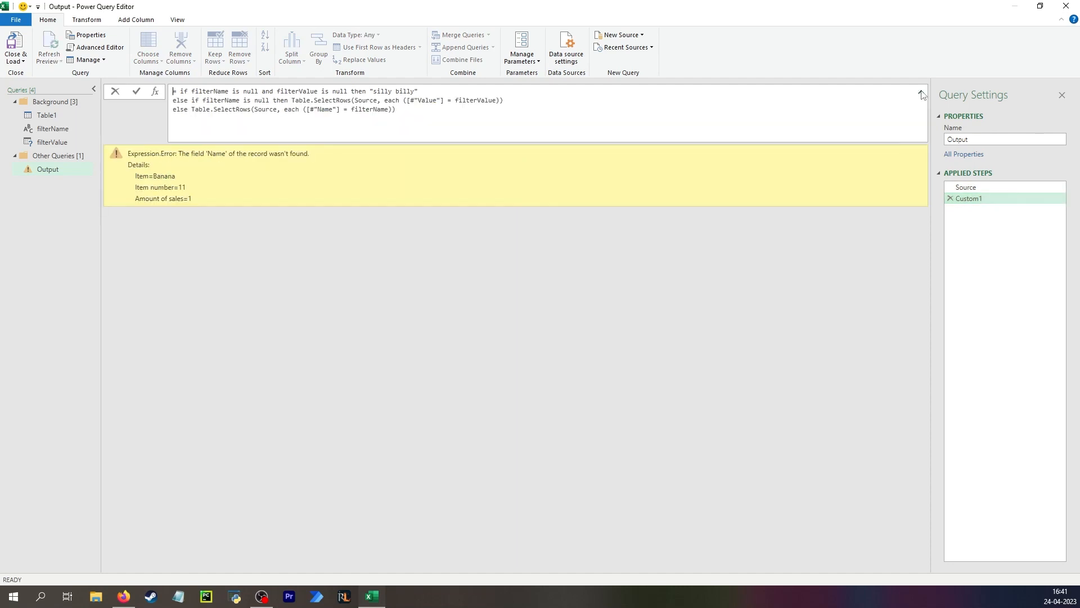
pyautogui.doubleClick(431, 102)
pyautogui.write('Item number')
pyautogui.doubleClick(362, 110)
pyautogui.doubleClick(325, 110)
pyautogui.write('Item')
pyautogui.press('Return')
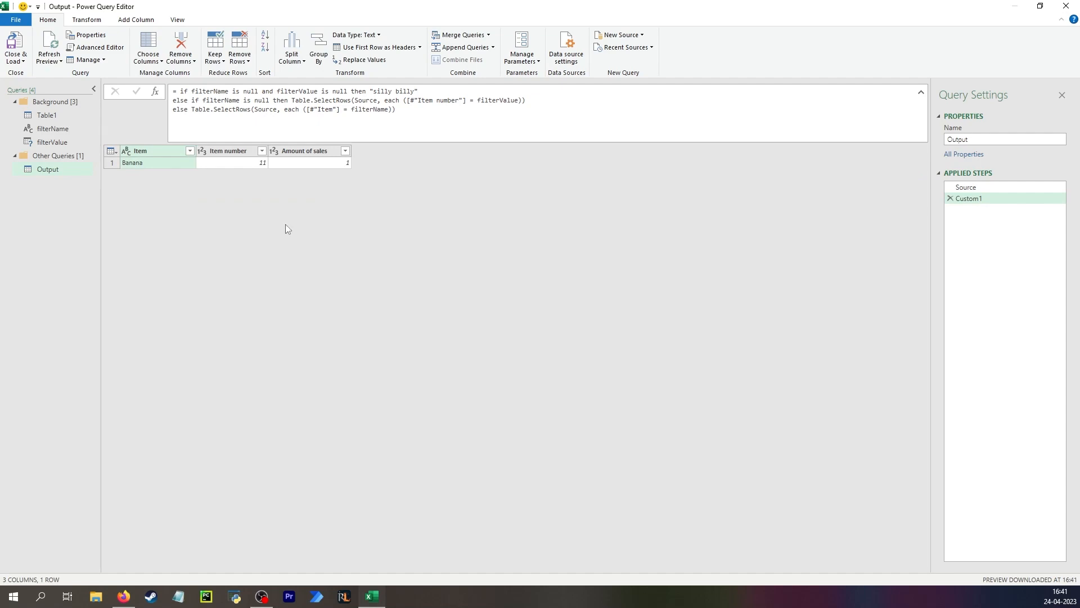
pyautogui.click(15, 45)
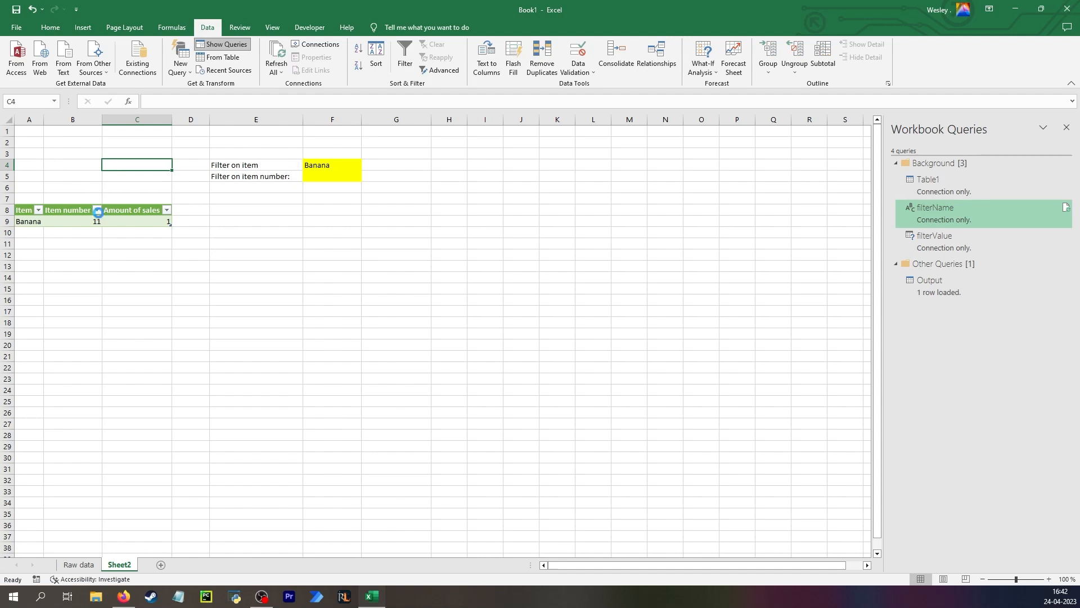
pyautogui.click(97, 210)
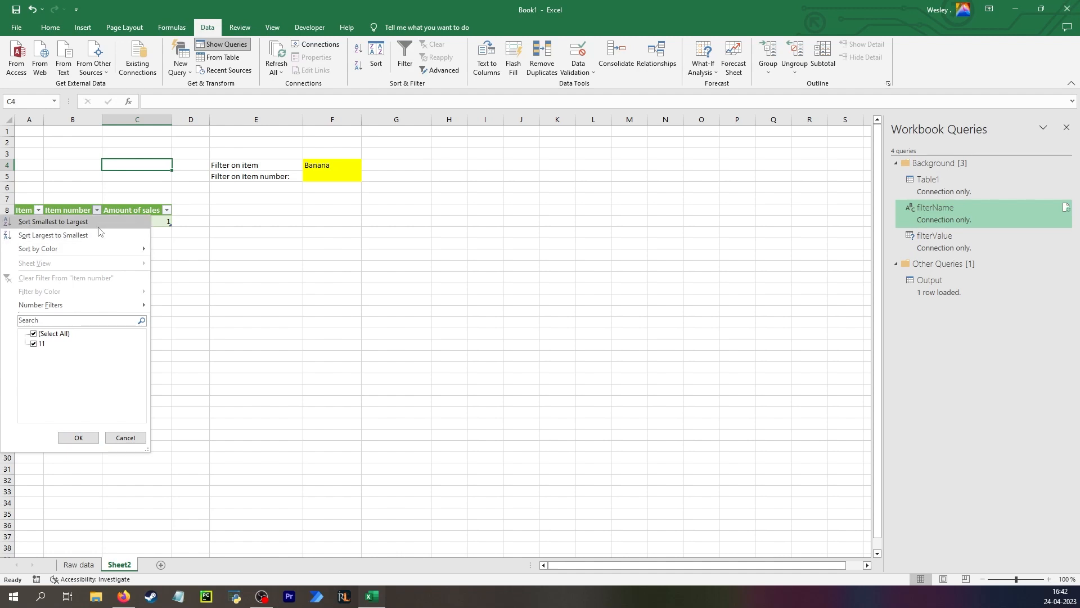
pyautogui.click(104, 172)
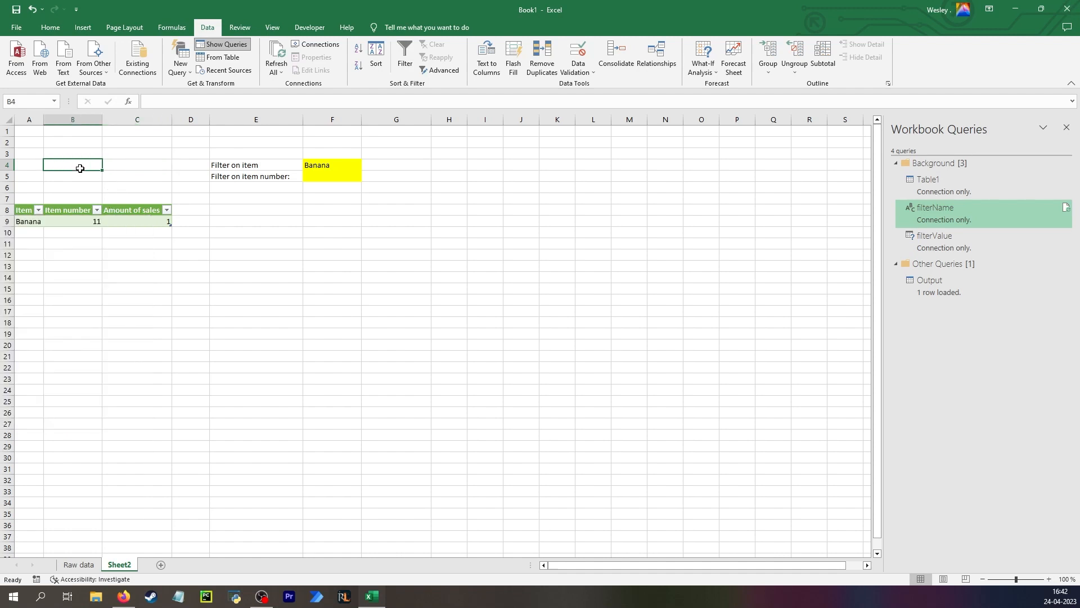
pyautogui.click(79, 165)
# Preview the filterName query, reopen the Output query for editing and inspect its Source step
pyautogui.moveTo(950, 218)
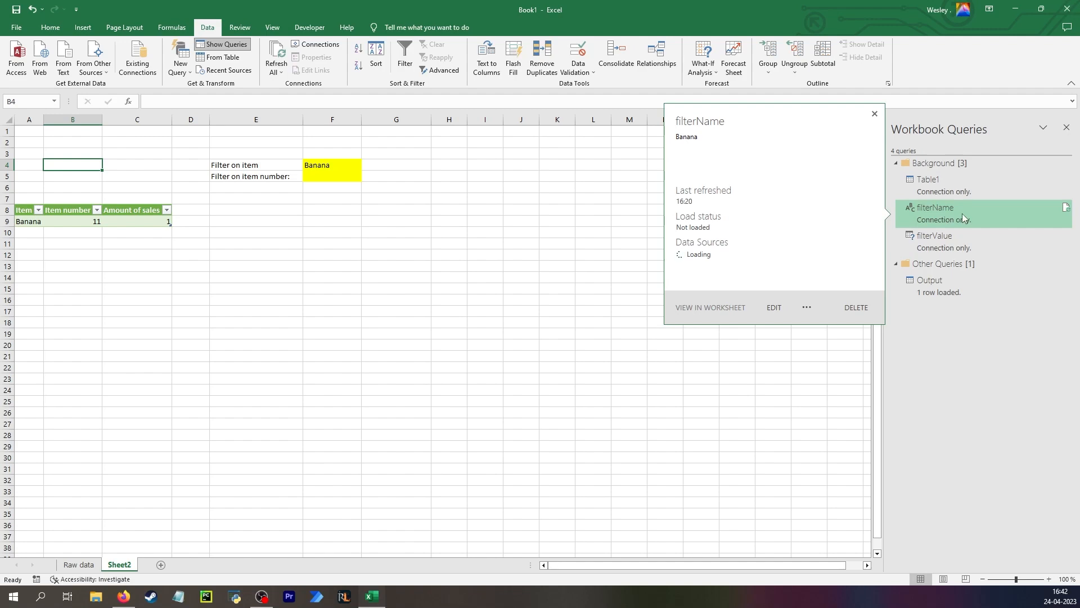
pyautogui.doubleClick(963, 289)
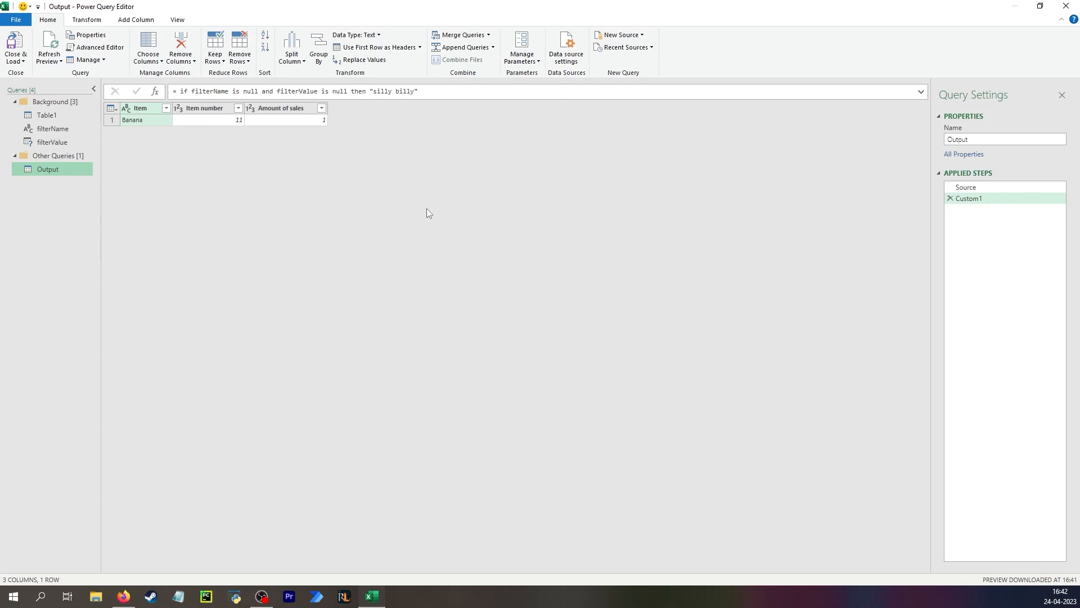
pyautogui.click(982, 187)
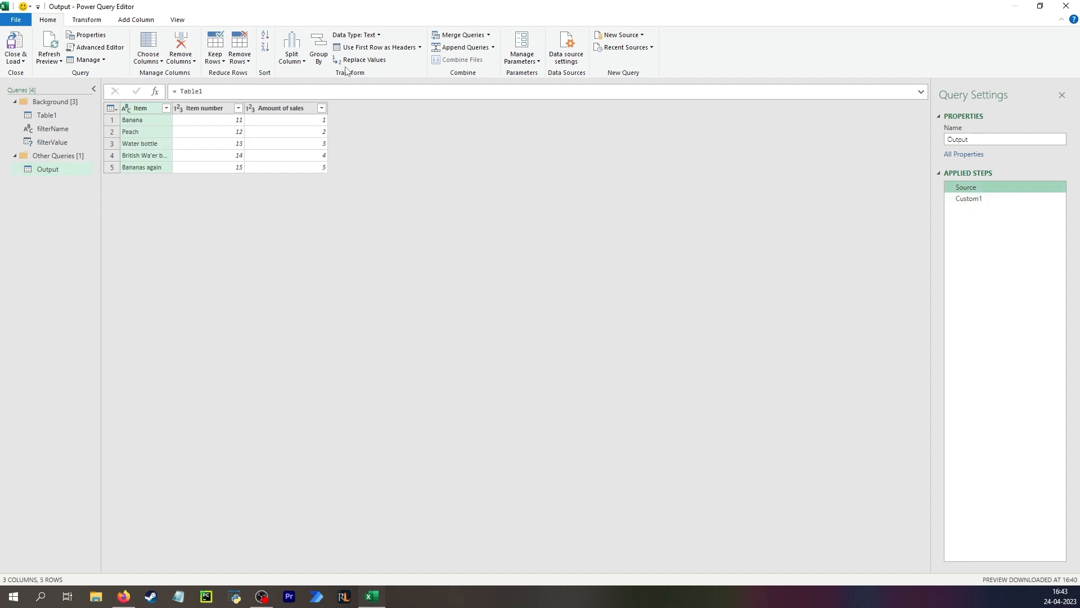
pyautogui.click(160, 94)
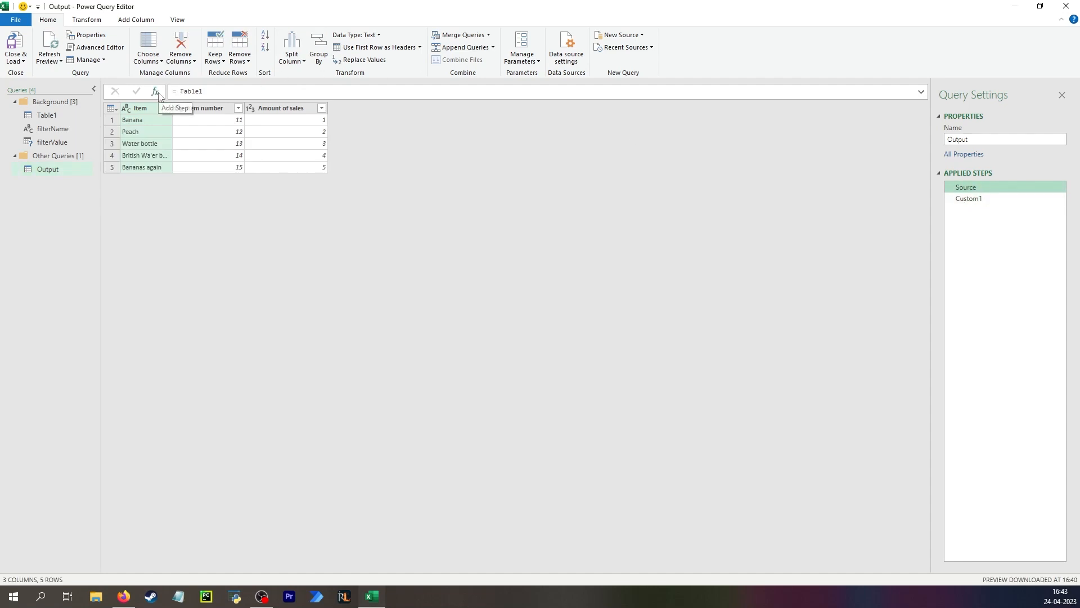
# Insert a custom step after Source in the Output query, and point both Table.SelectRows calls in Custom1 back to Source
pyautogui.click(596, 320)
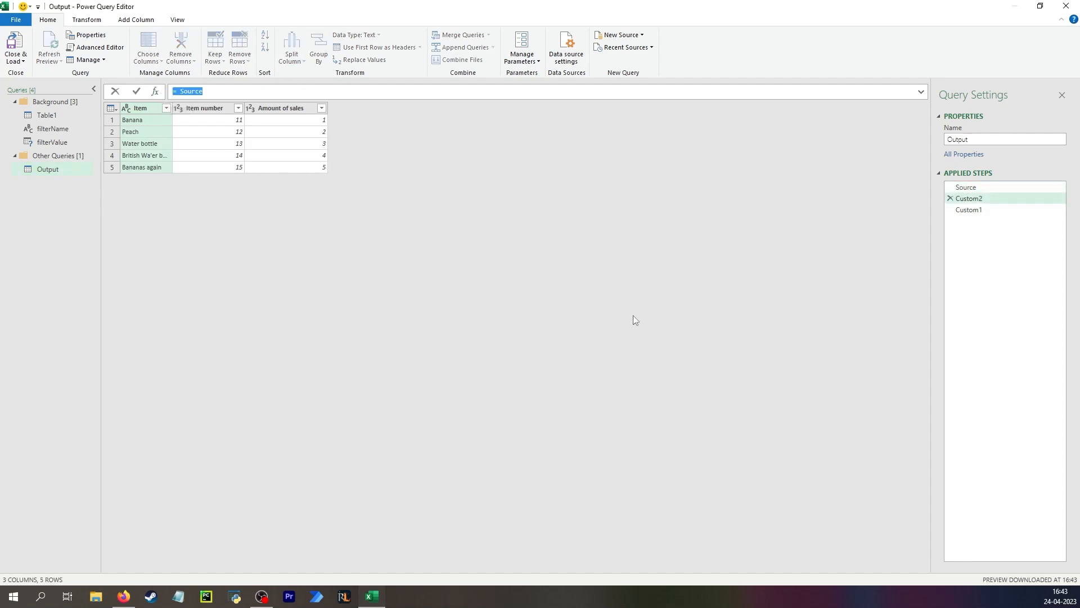
pyautogui.click(1007, 210)
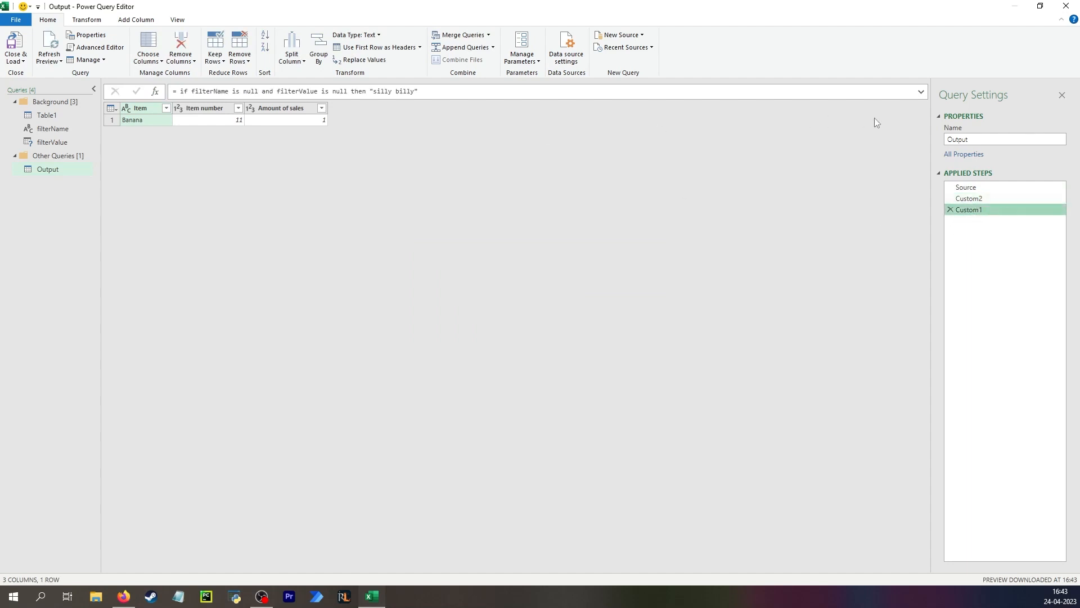
pyautogui.click(921, 91)
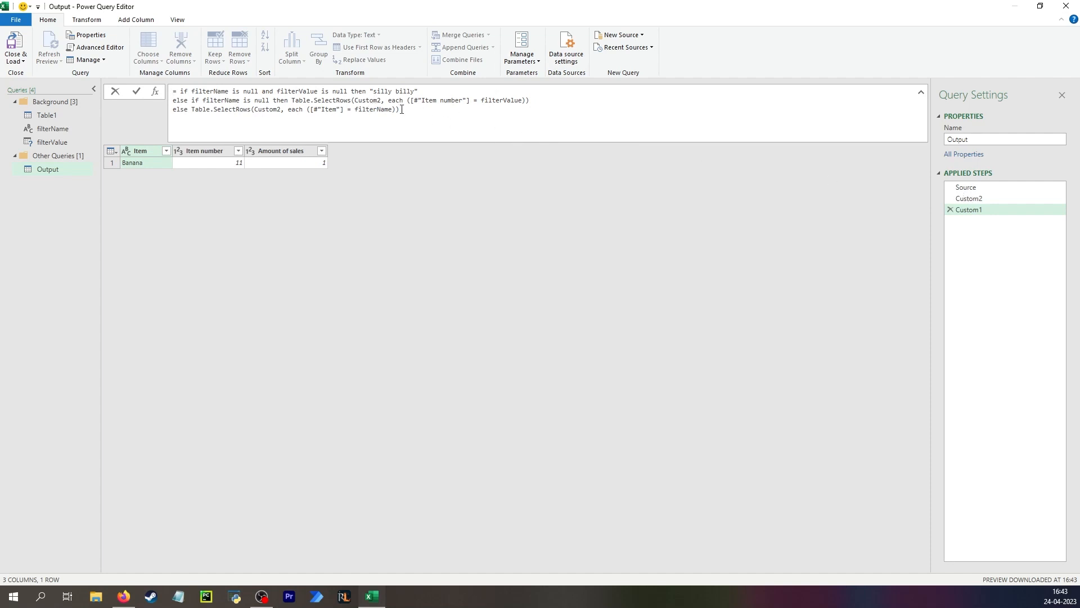
pyautogui.doubleClick(369, 101)
pyautogui.write('Source')
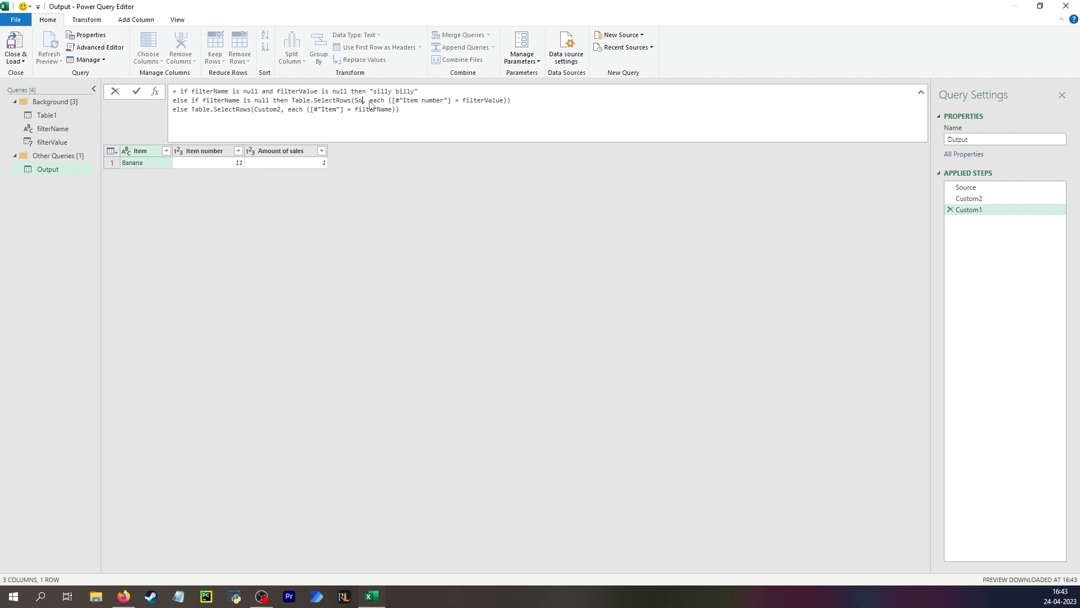
pyautogui.doubleClick(268, 109)
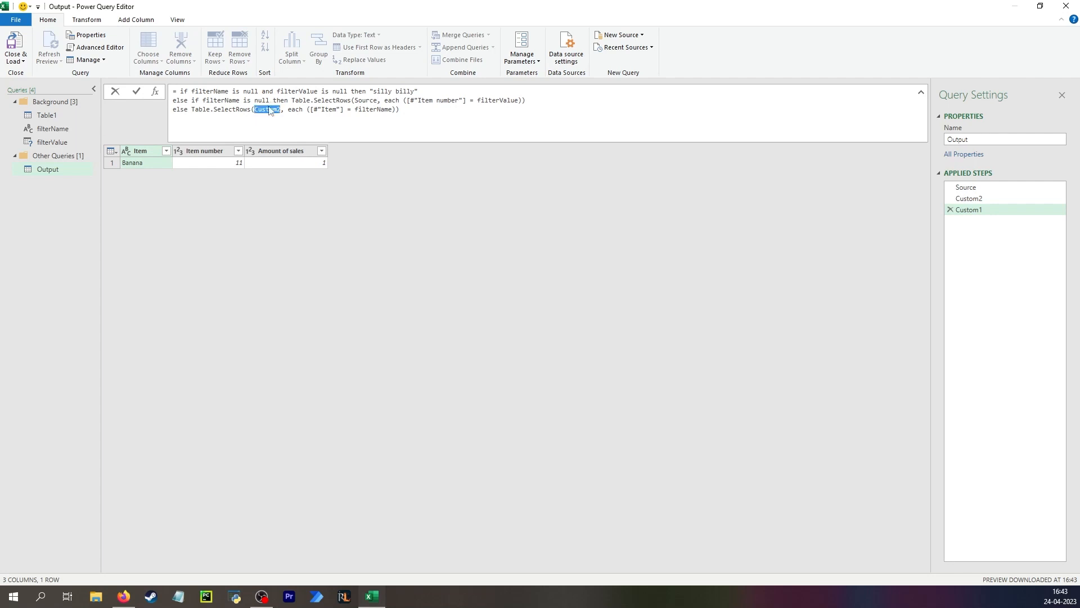
pyautogui.write('Source')
pyautogui.press('Return')
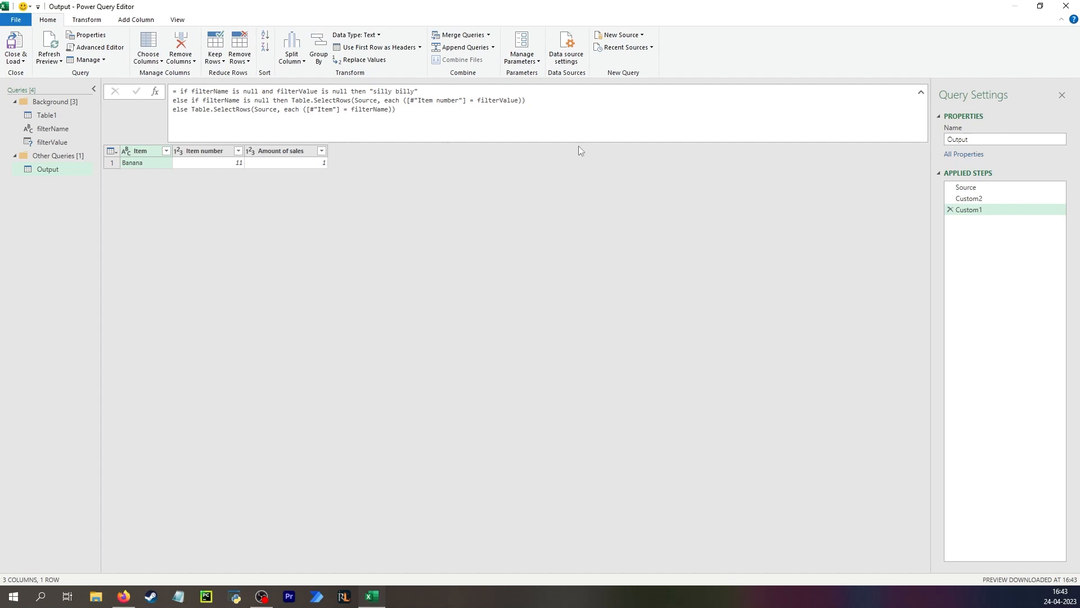
# Set the Custom2 step's formula to = Table.FirstN(Source, 0)
pyautogui.click(986, 198)
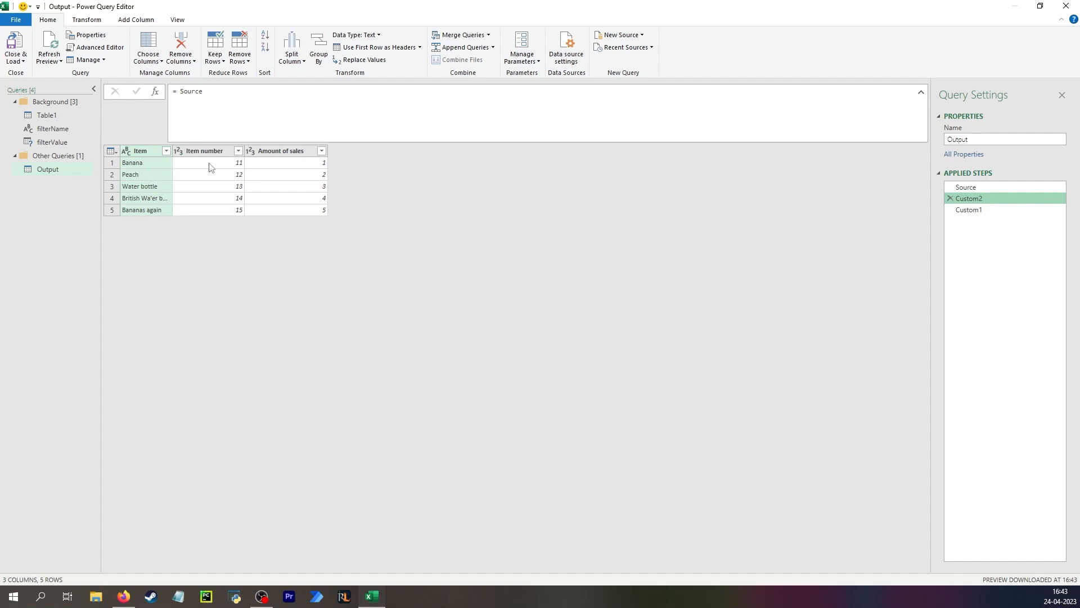
pyautogui.click(138, 165)
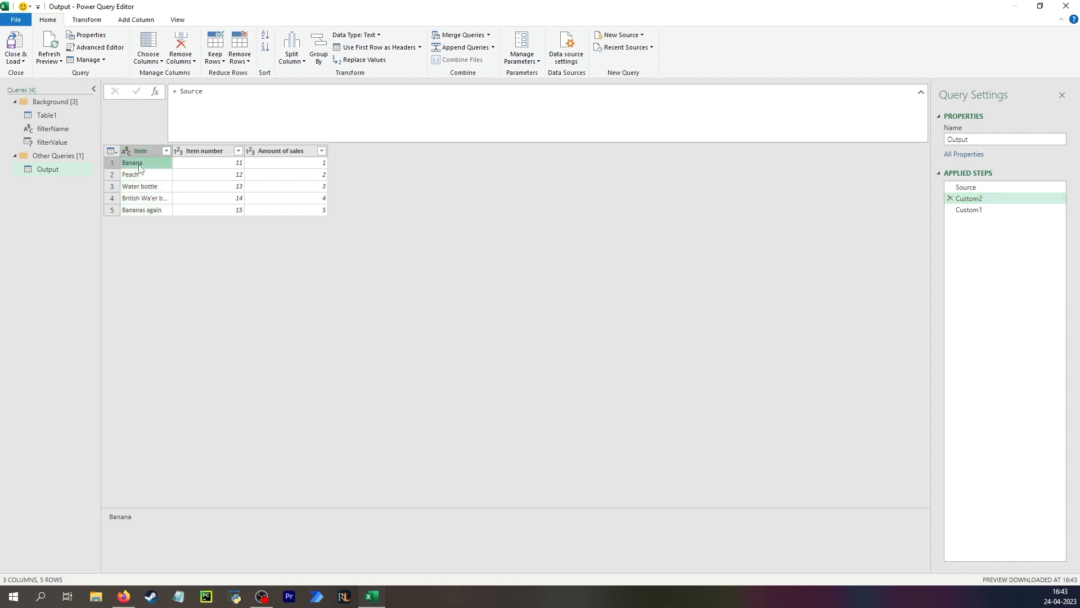
pyautogui.click(228, 167)
pyautogui.click(301, 169)
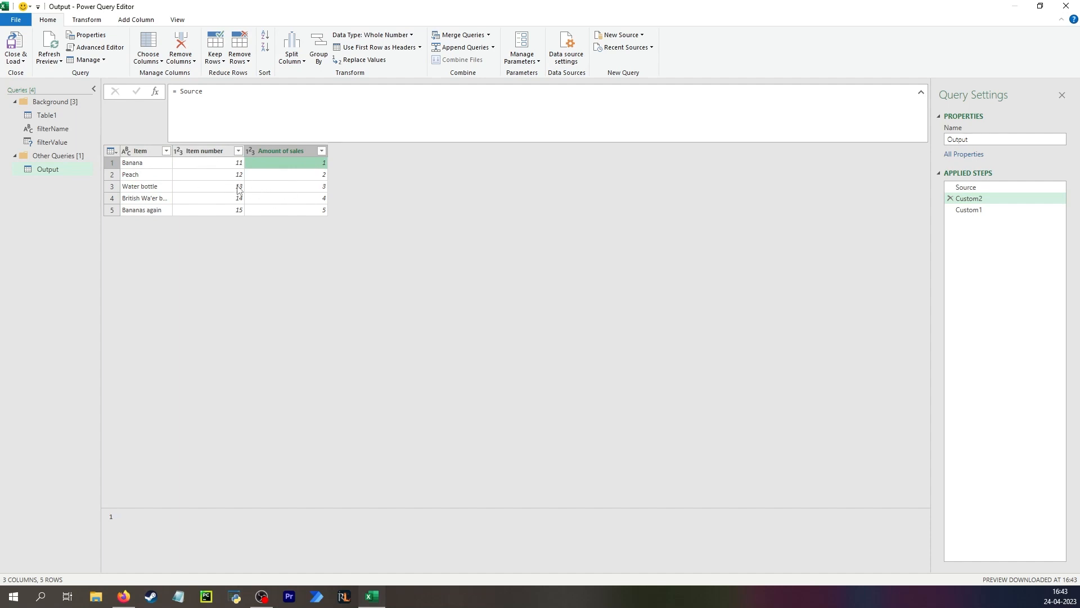
pyautogui.doubleClick(200, 104)
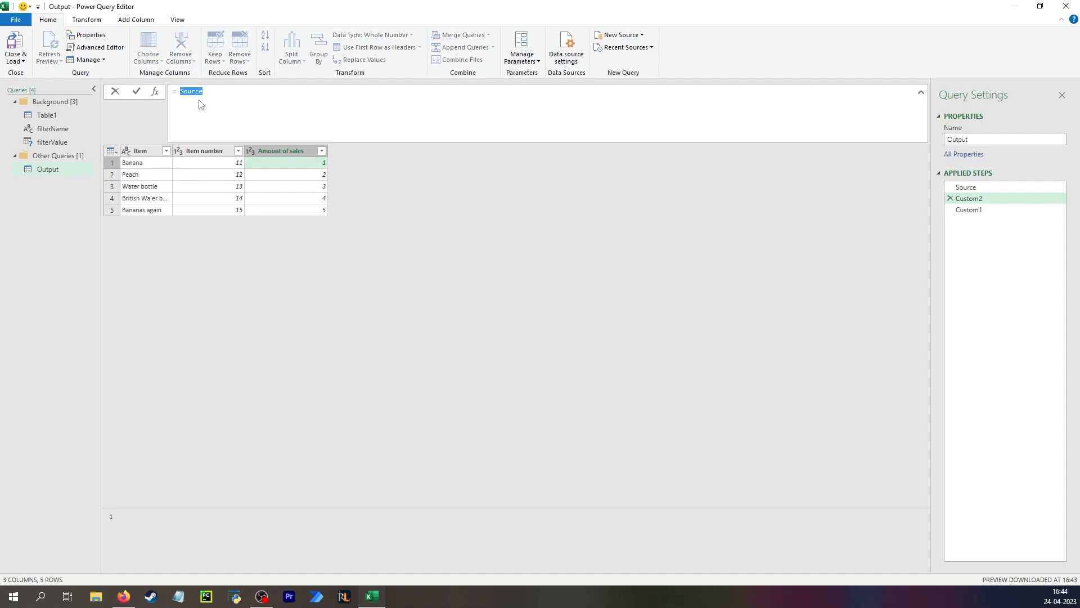
pyautogui.write('Table.InsertRows(Table.FirstN(Source')
pyautogui.write(', 0)')
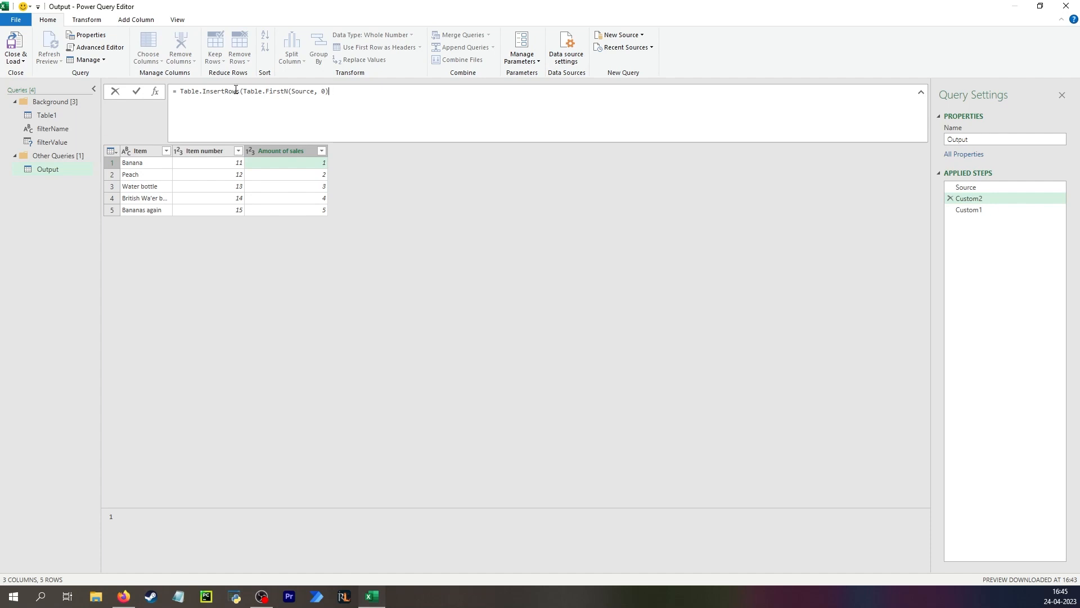
pyautogui.moveTo(240, 90); pyautogui.dragTo(180, 91)
pyautogui.press('BackSpace')
pyautogui.press('Delete')
pyautogui.press('Return')
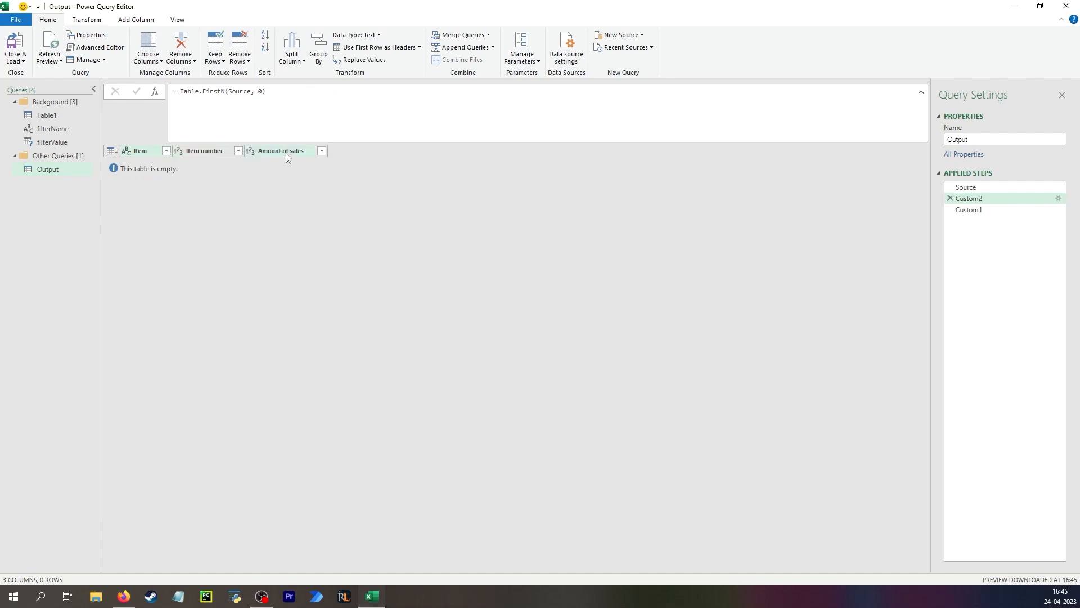
# Wrap the Custom2 formula's Table.FirstN(Source, 0) in a Table.InsertRows call with 0 as the offset argument
pyautogui.click(199, 131)
pyautogui.write('Table.')
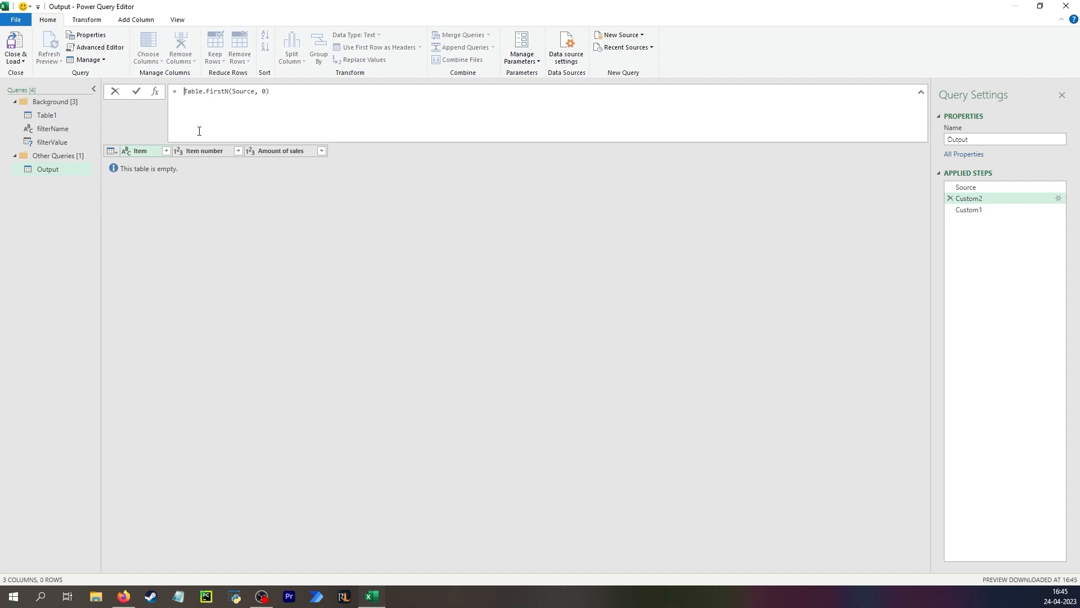
pyautogui.write('InsertRows')
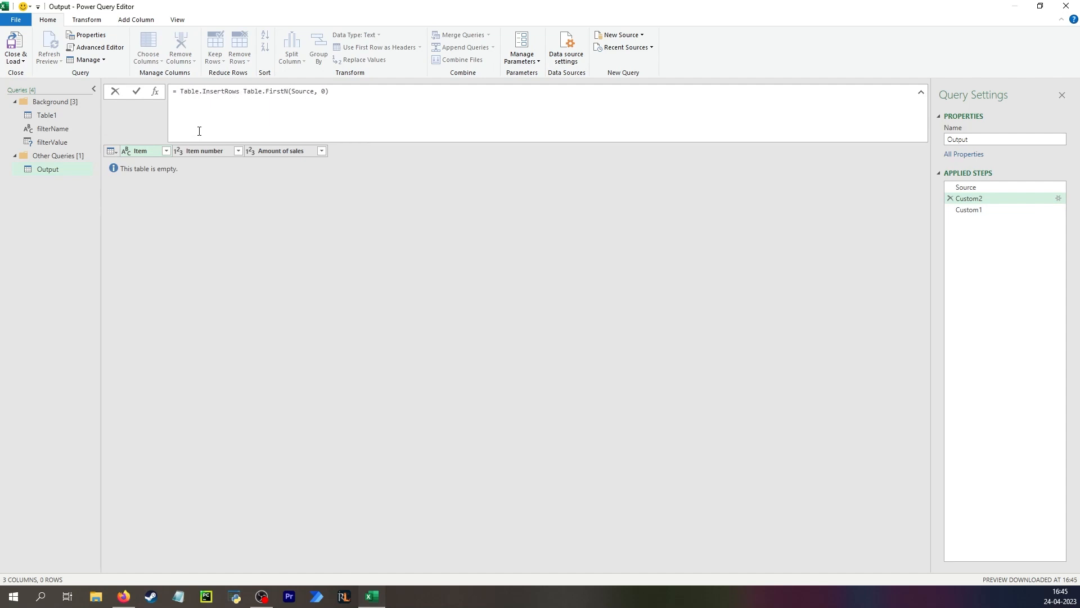
pyautogui.write('(')
pyautogui.moveTo(294, 91); pyautogui.dragTo(318, 92)
pyautogui.moveTo(247, 91); pyautogui.dragTo(337, 93)
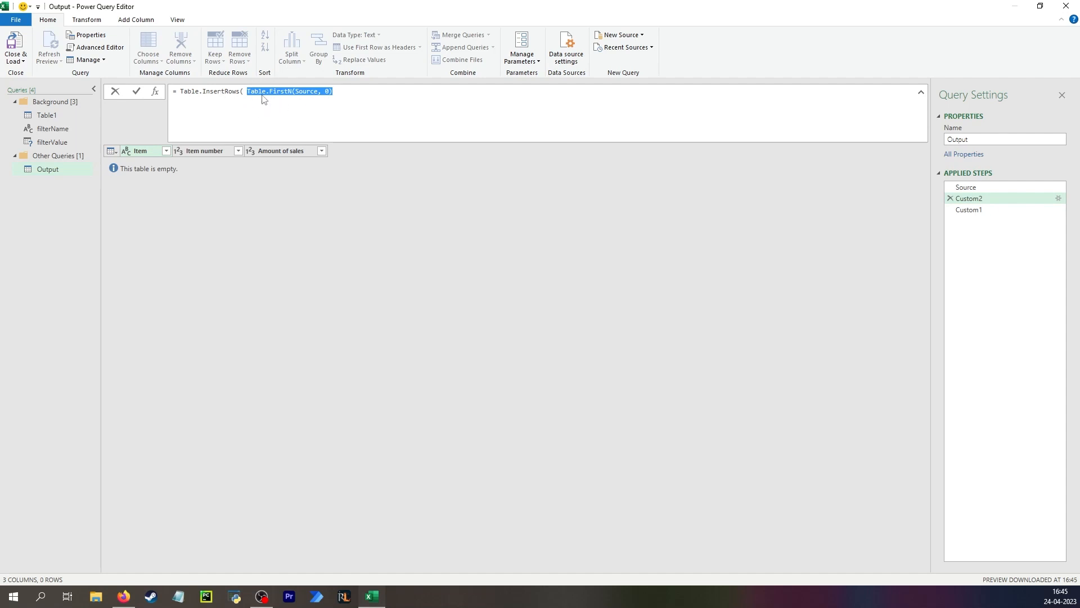
pyautogui.click(373, 94)
pyautogui.write(', 0')
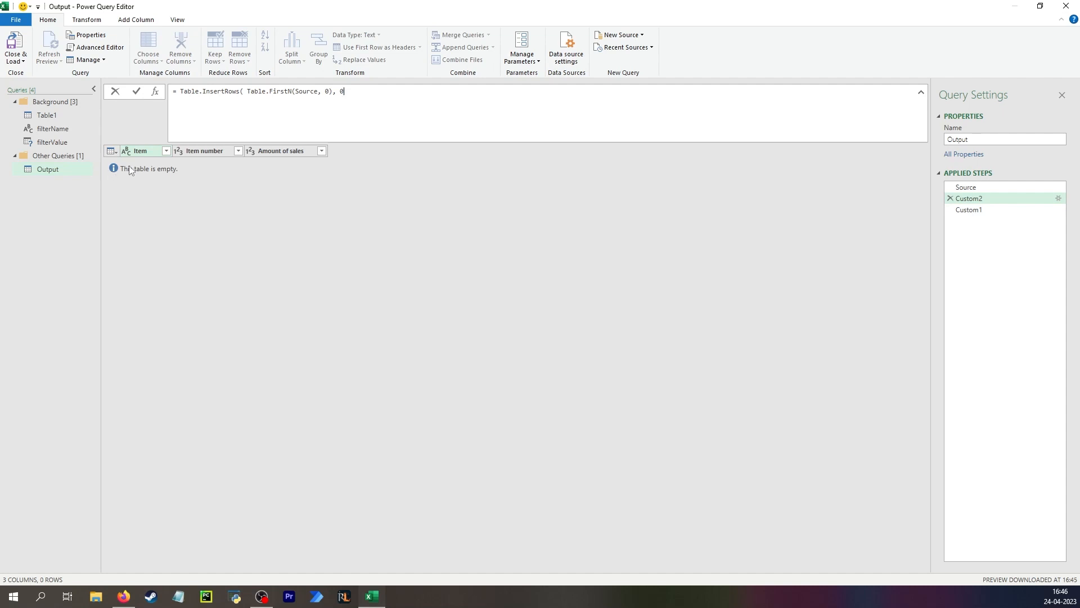
# Add a list with one empty record, {[ ]}, as the third Table.InsertRows argument, breaking the line inside the record
pyautogui.write(',')
pyautogui.write(' {')
pyautogui.write('[')
pyautogui.press('Left')
pyautogui.press('BackSpace')
pyautogui.press('Return')
pyautogui.click(363, 92)
pyautogui.press('Delete')
pyautogui.press('Left')
pyautogui.hotkey('shift', 'Return')
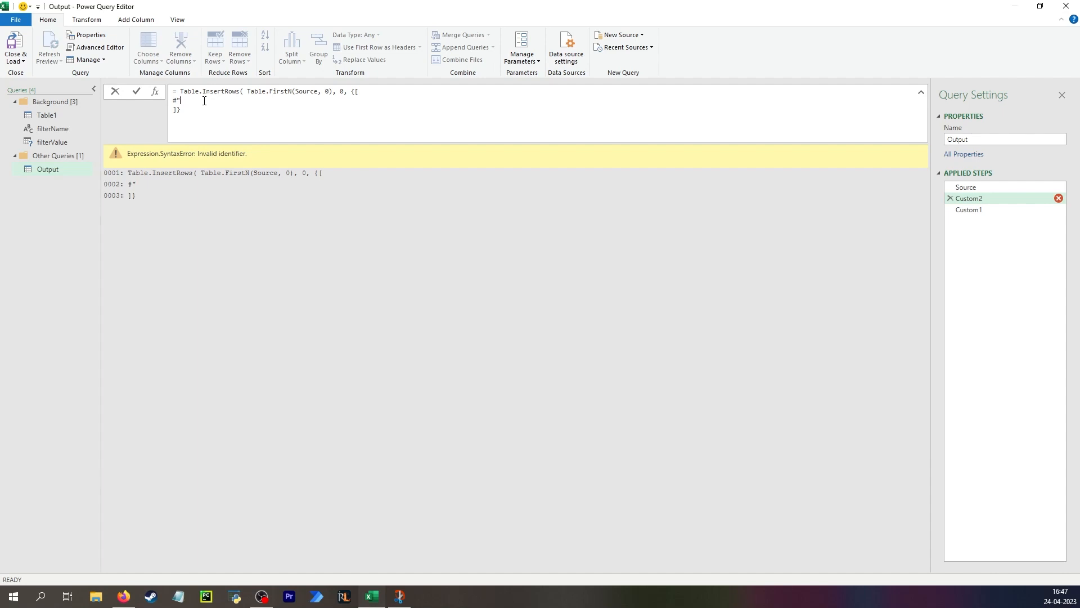
# Fill the record with Item "Hey, you need to add a filter in one of the two named ranges!!!" and blank Item number and Amount of sales
pyautogui.write('em" = "Hey, you need to add a filter in one of the two named ranges!!!", #')
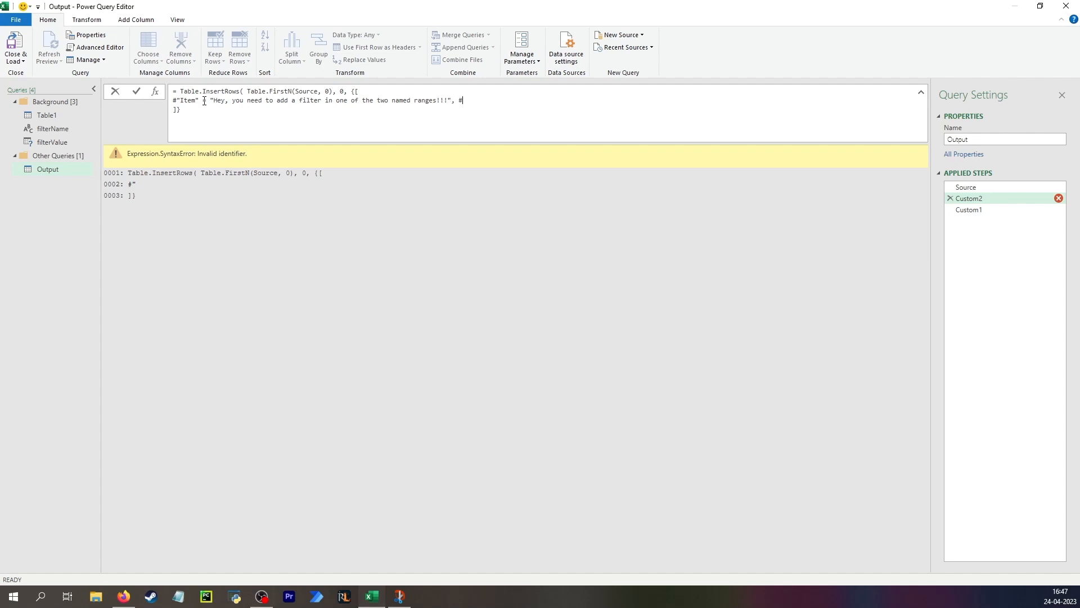
pyautogui.write('"Item number"')
pyautogui.write(', "#Amount of sales" = ""')
pyautogui.press('Return')
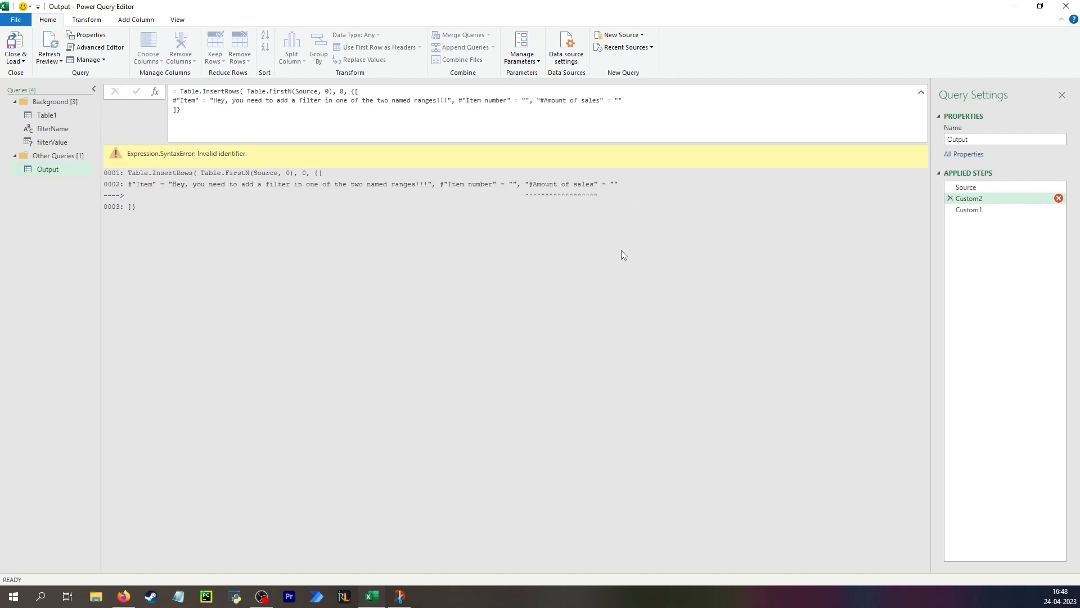
# Correct the record's last field name to #"Amount of sales" and close the Table.InsertRows call with a parenthesis
pyautogui.click(541, 100)
pyautogui.press('BackSpace')
pyautogui.press('Right')
pyautogui.write('"')
pyautogui.click(253, 120)
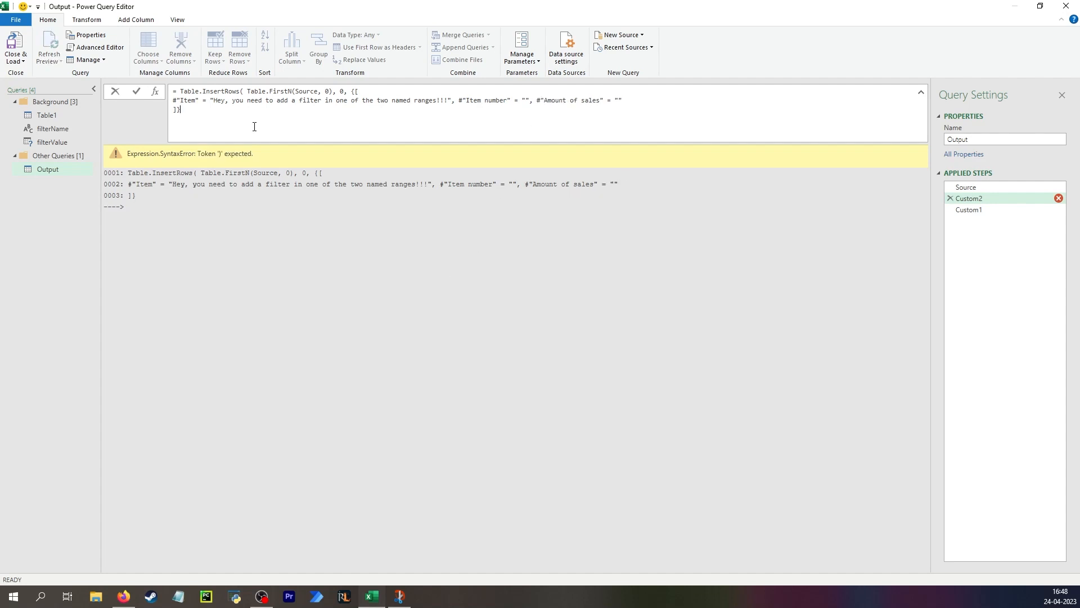
pyautogui.write(')')
pyautogui.press('Return')
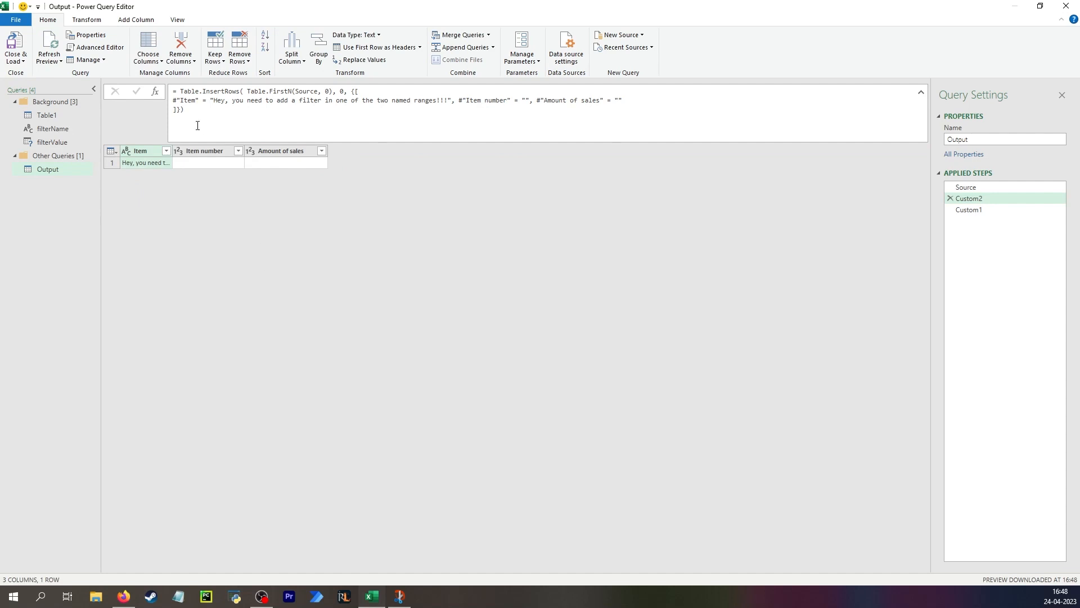
# Inspect the Item, Item number and Amount of sales cells of the inserted row in Custom2
pyautogui.click(161, 164)
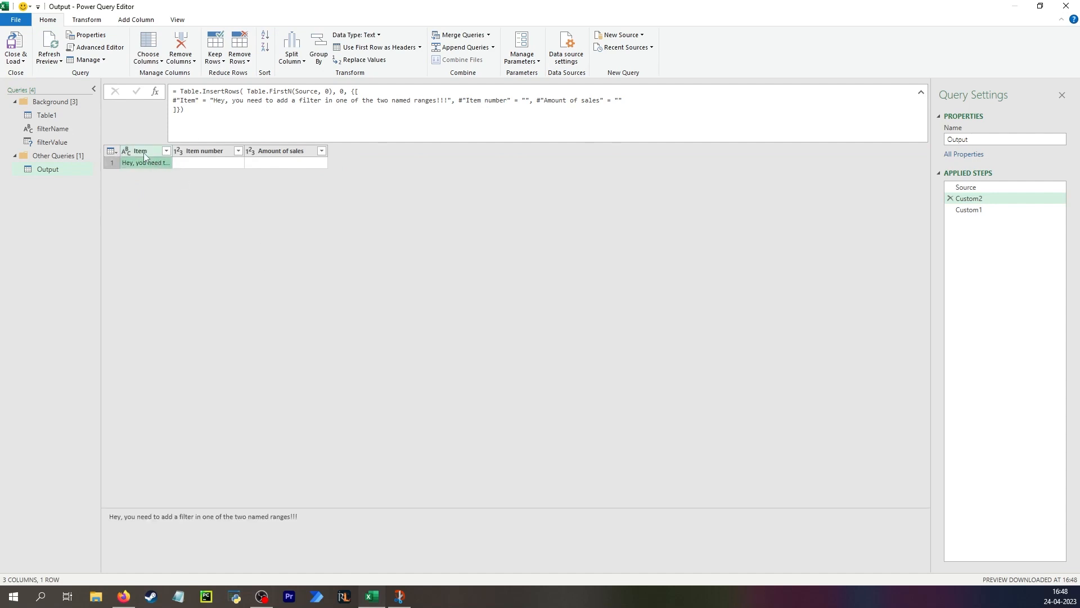
pyautogui.click(205, 163)
pyautogui.click(297, 164)
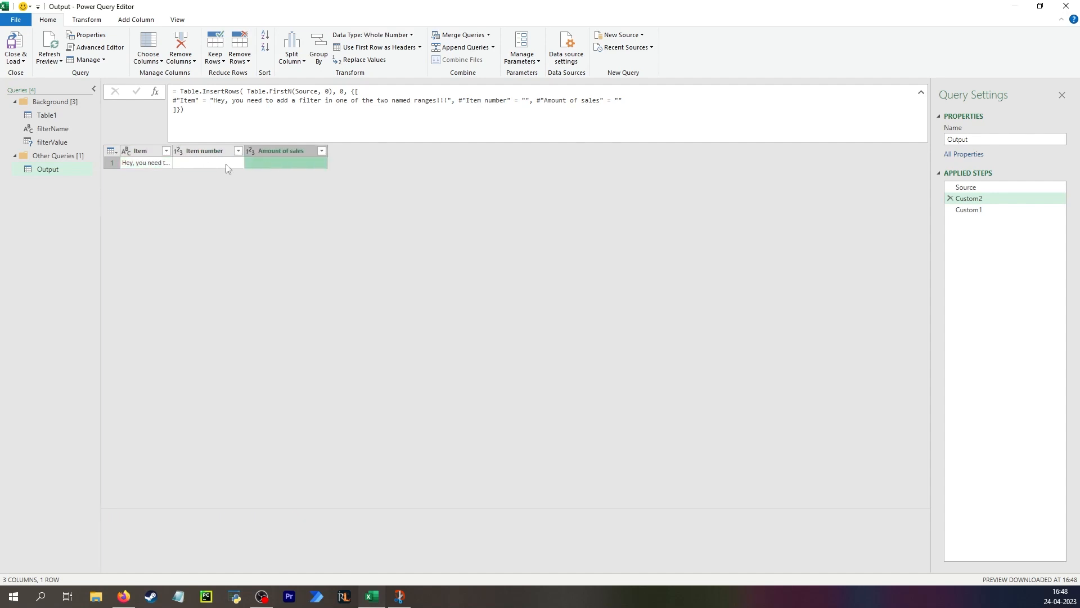
pyautogui.click(227, 165)
pyautogui.click(287, 165)
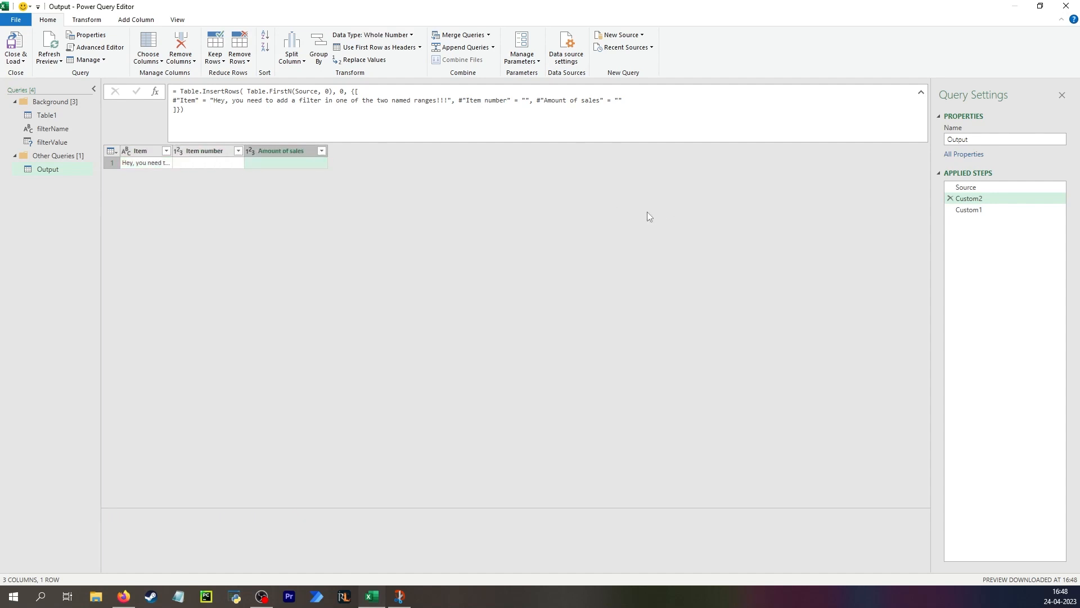
# Compare the null-filter condition in the Custom1 formula with the message table in the Custom2 step
pyautogui.click(1002, 212)
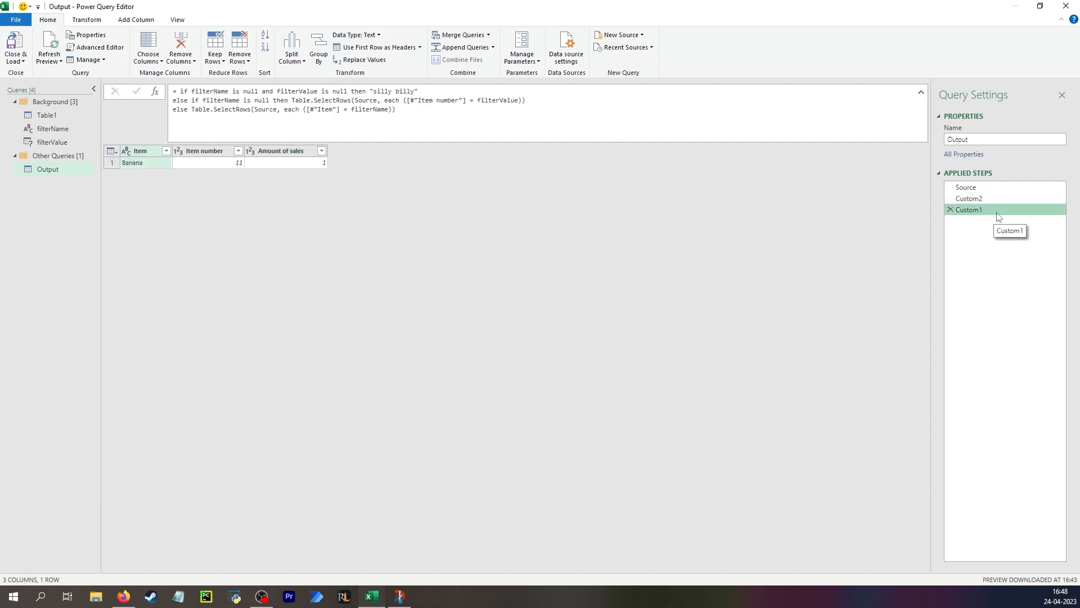
pyautogui.moveTo(180, 92); pyautogui.dragTo(418, 96)
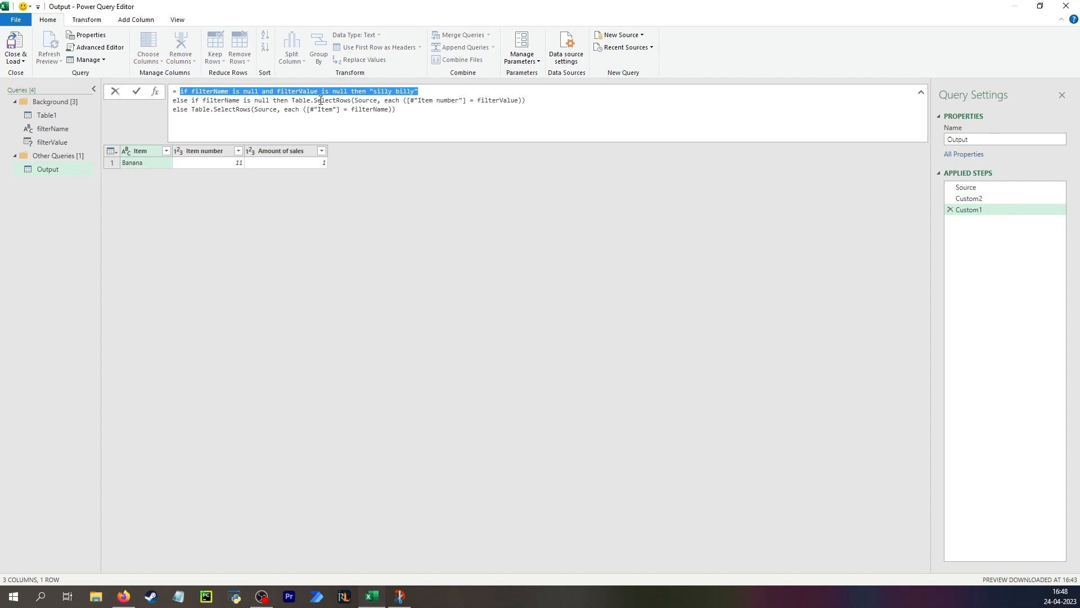
pyautogui.click(223, 100)
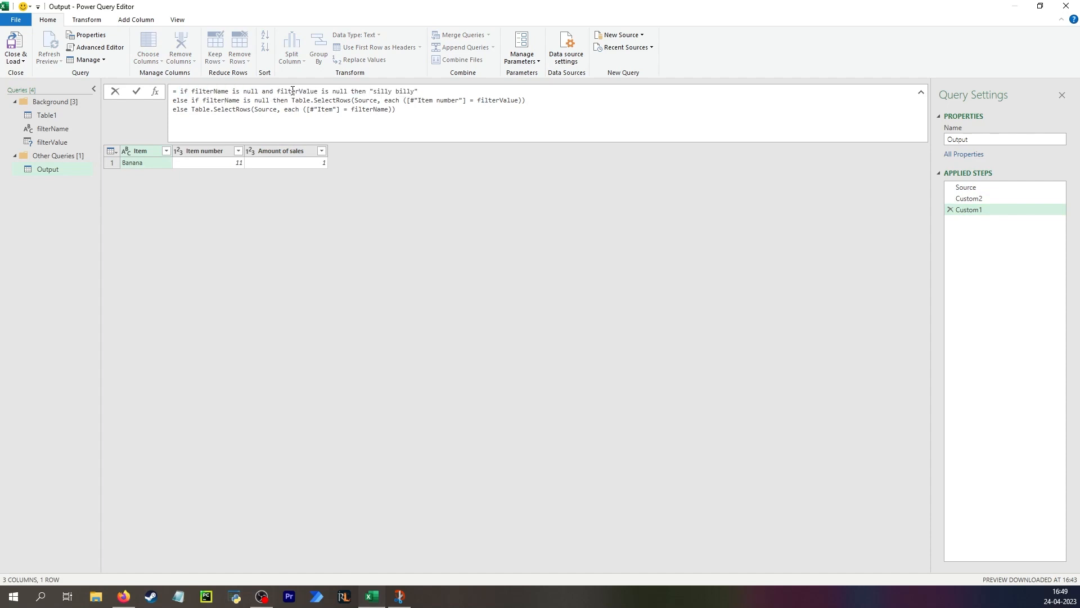
pyautogui.click(997, 198)
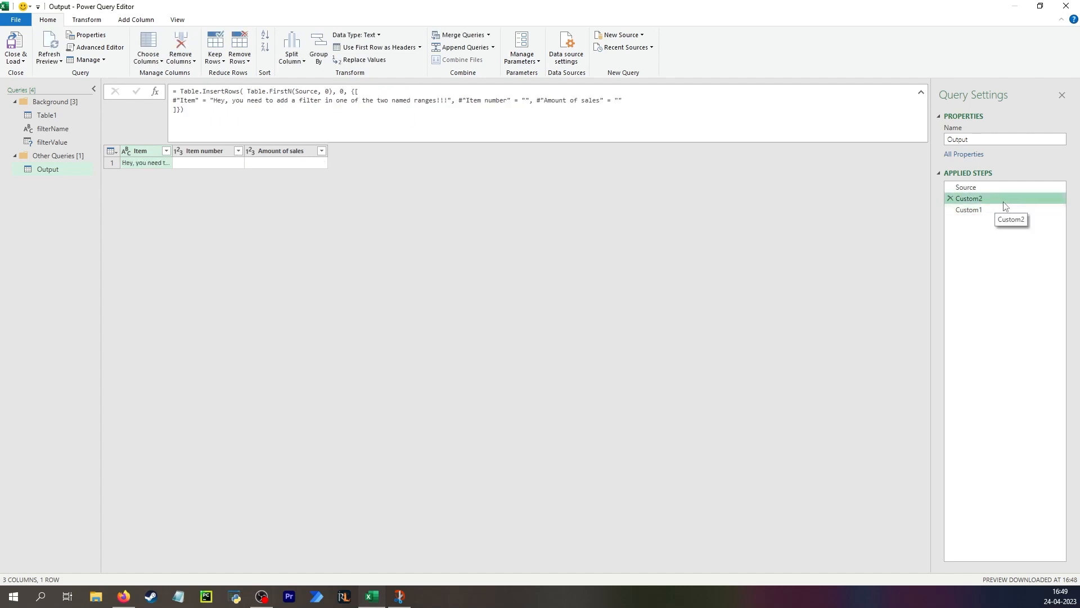
pyautogui.click(995, 209)
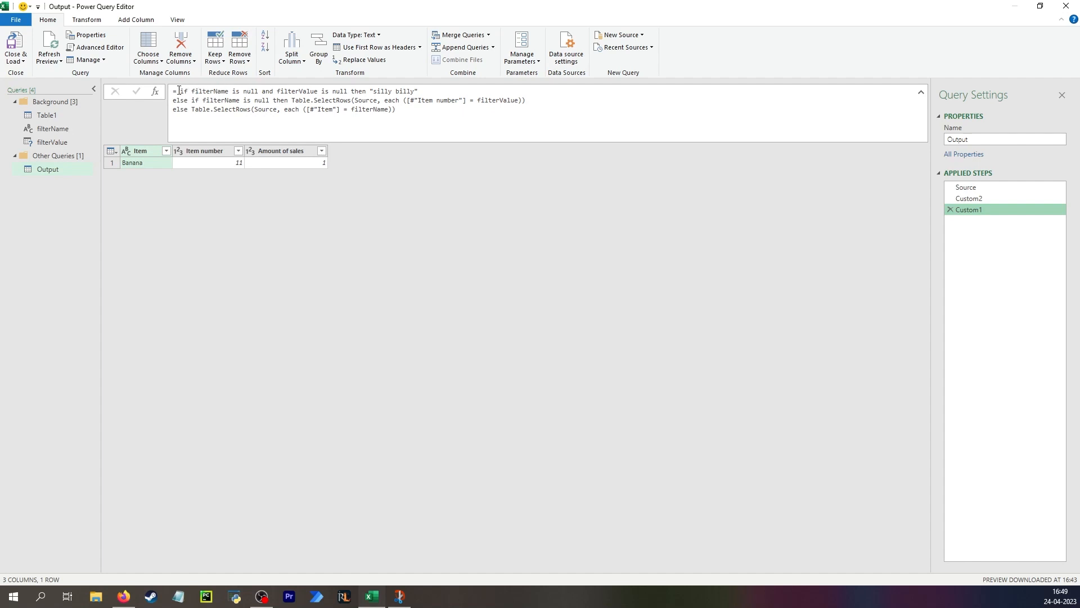
pyautogui.moveTo(180, 91); pyautogui.dragTo(332, 94)
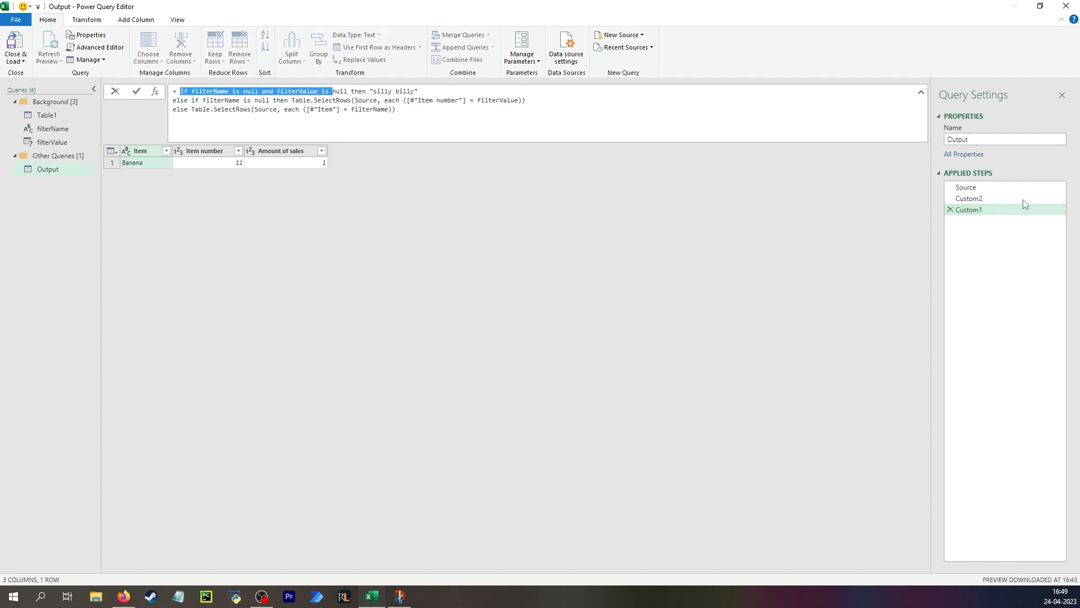
pyautogui.click(1002, 198)
pyautogui.click(997, 209)
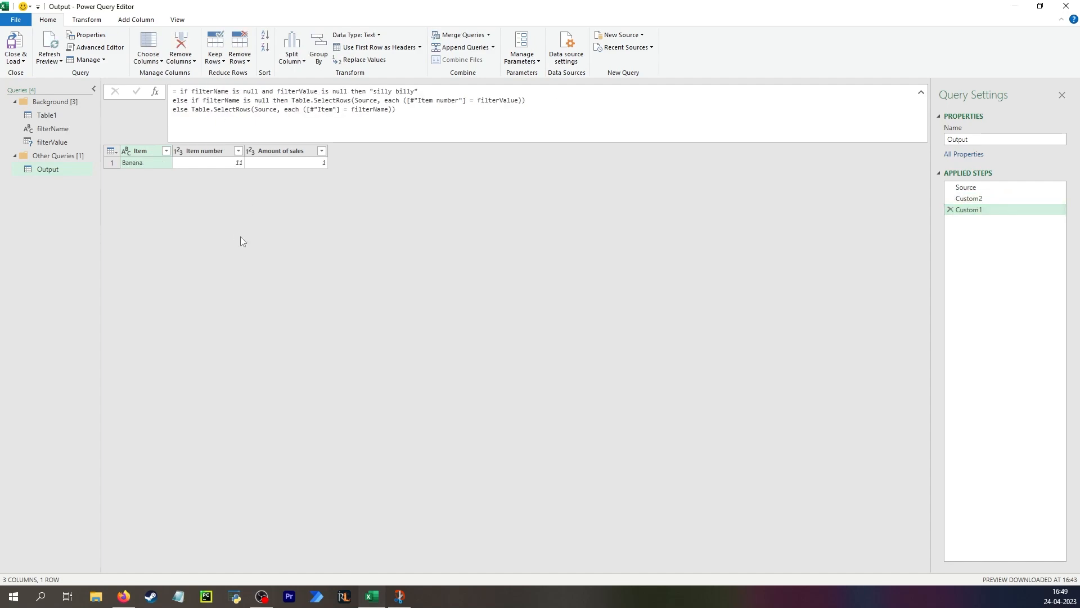
# Load the Output query to the sheet, set the item filter to Water bottle and refresh the table
pyautogui.click(15, 46)
pyautogui.click(330, 167)
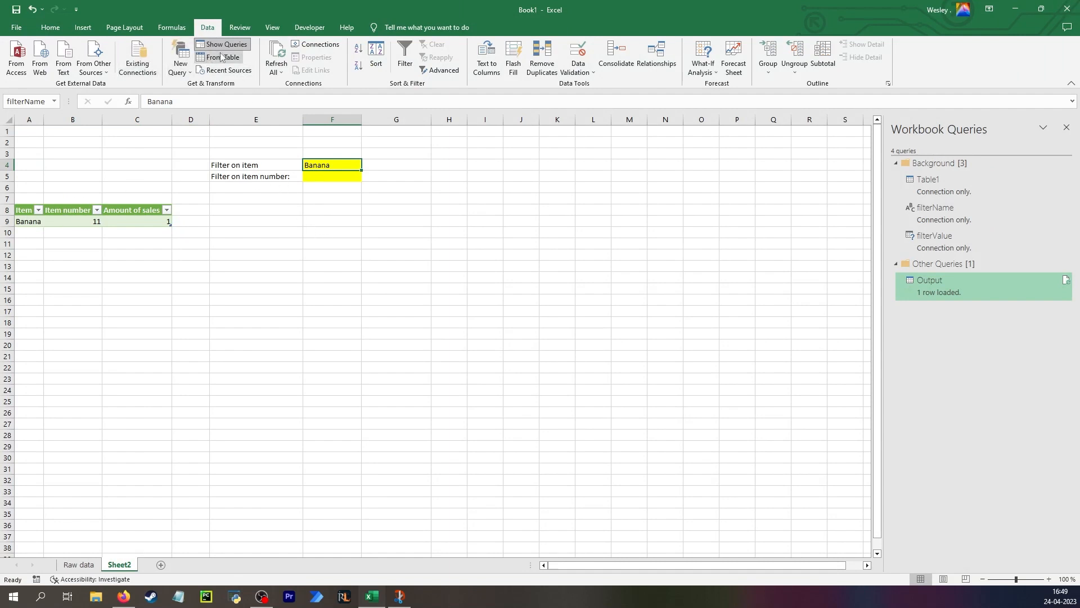
pyautogui.click(276, 56)
pyautogui.write('Water bottle')
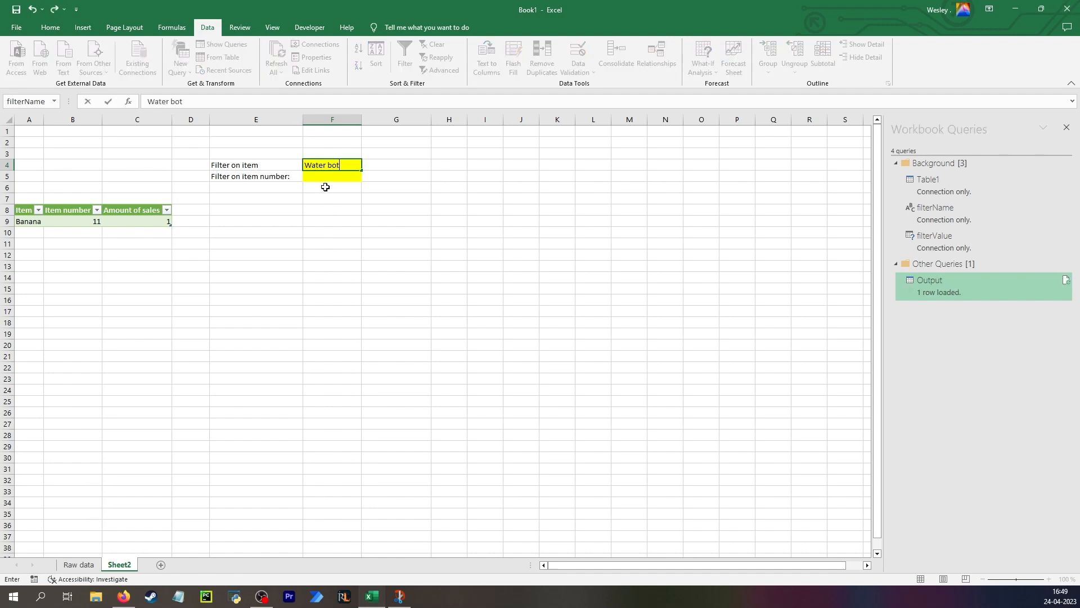
pyautogui.press('Return')
pyautogui.click(276, 56)
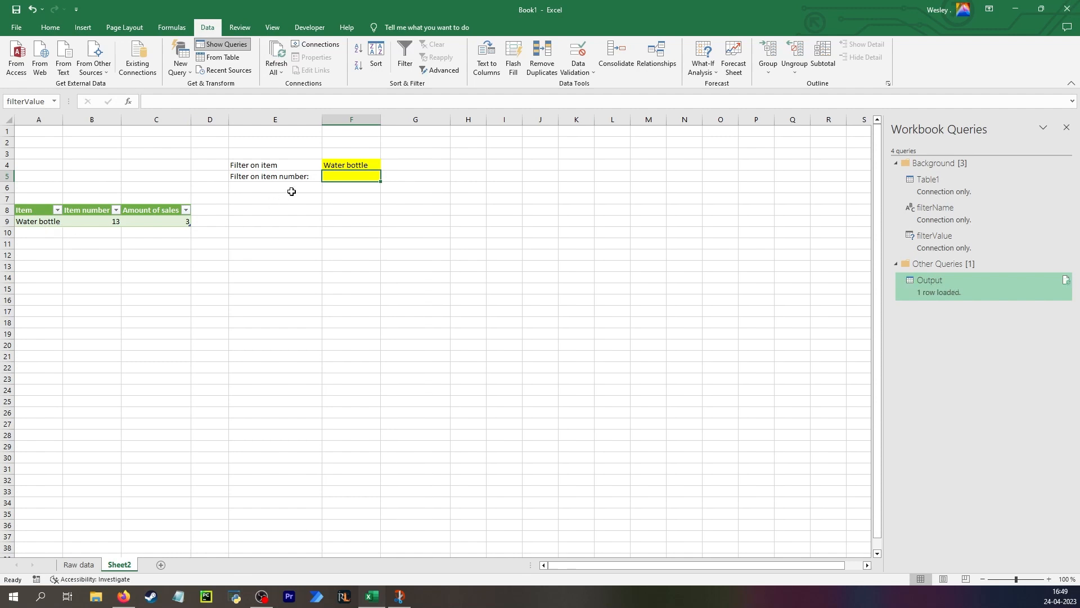
pyautogui.click(342, 163)
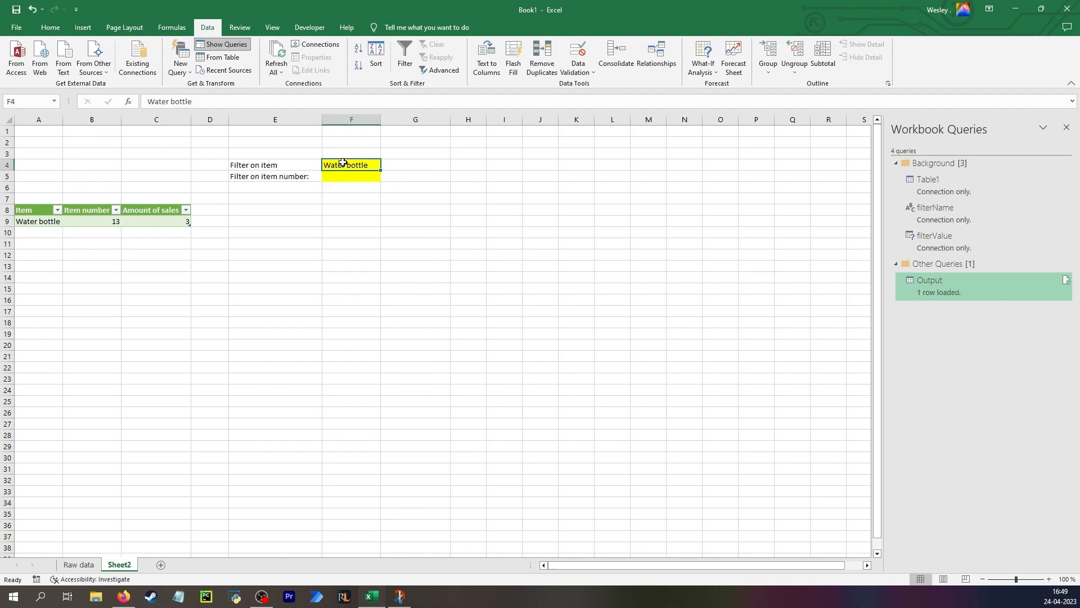
# Clear the item filter, set the item number filter to 14 and refresh the output table
pyautogui.press('Delete')
pyautogui.click(346, 178)
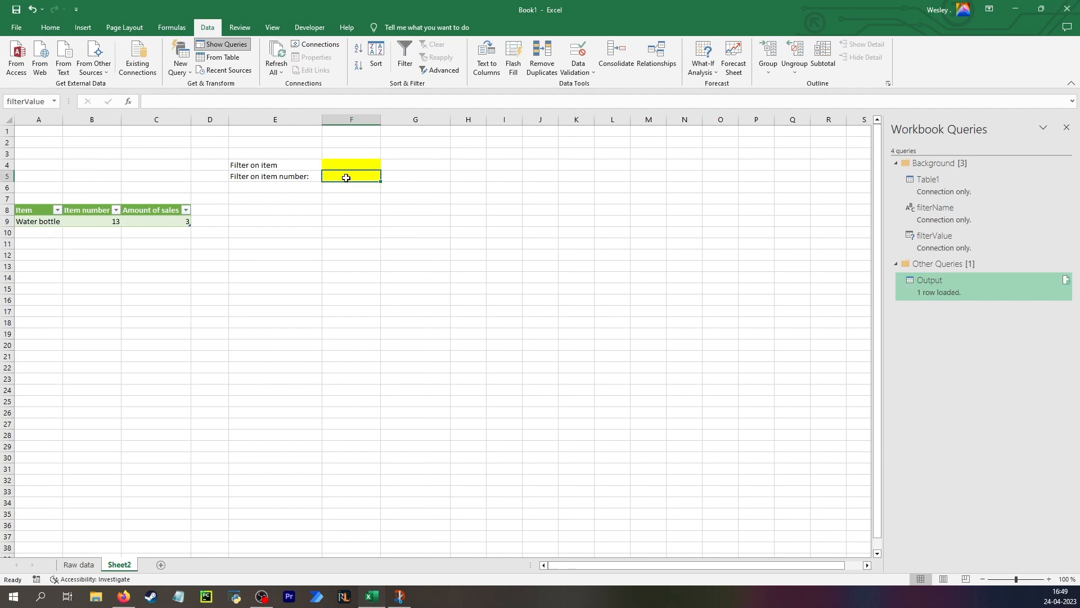
pyautogui.write('14')
pyautogui.hotkey('ctrl', 'Return')
pyautogui.click(282, 54)
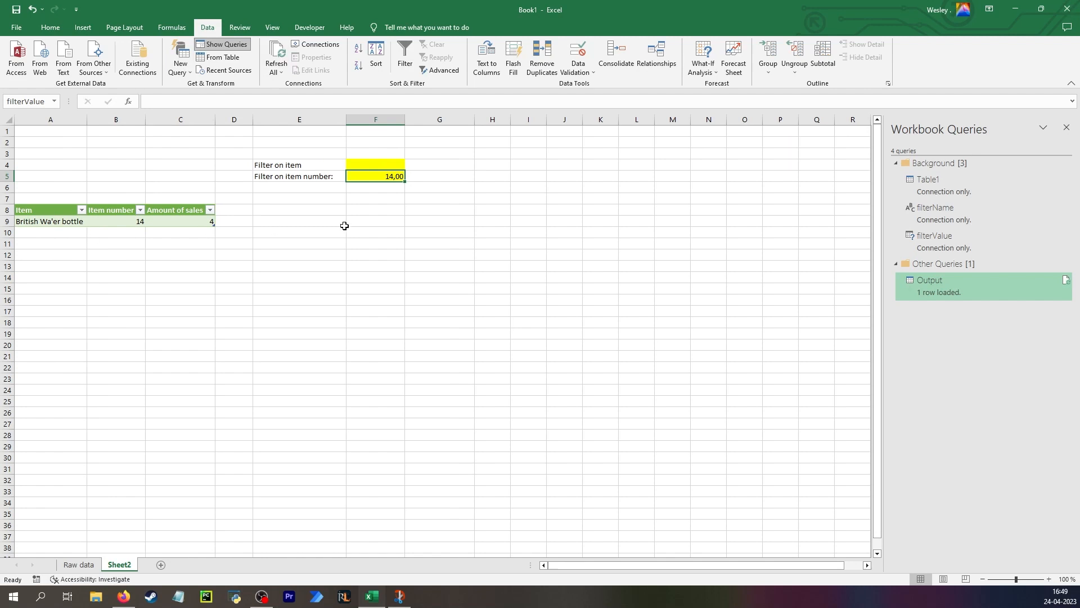
# Set the item filter to Peach with the item number filter still filled in, and refresh the output table
pyautogui.click(362, 166)
pyautogui.write('Pear')
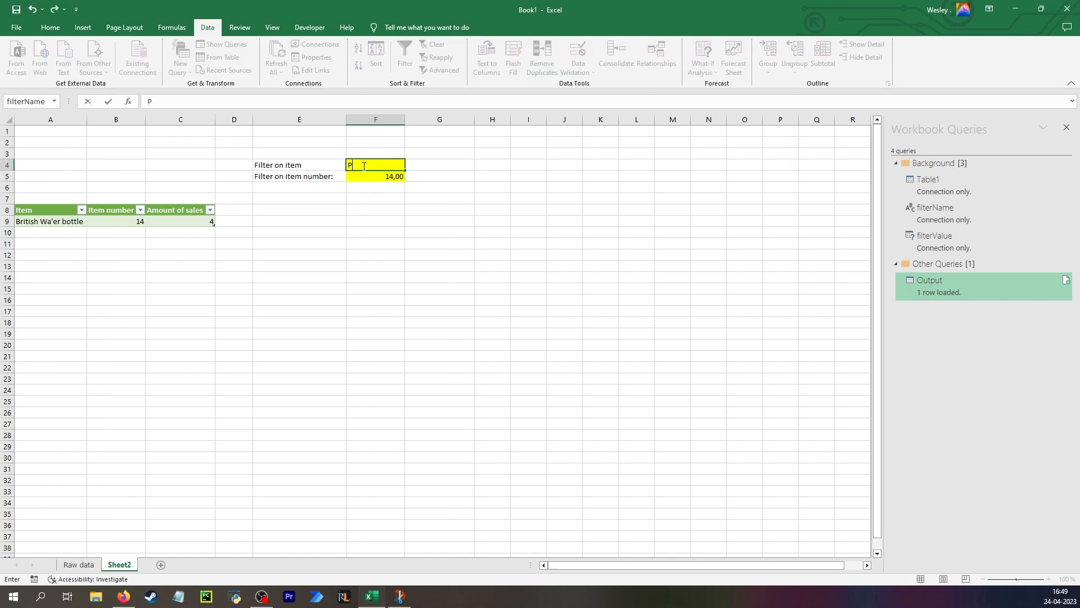
pyautogui.press('Return')
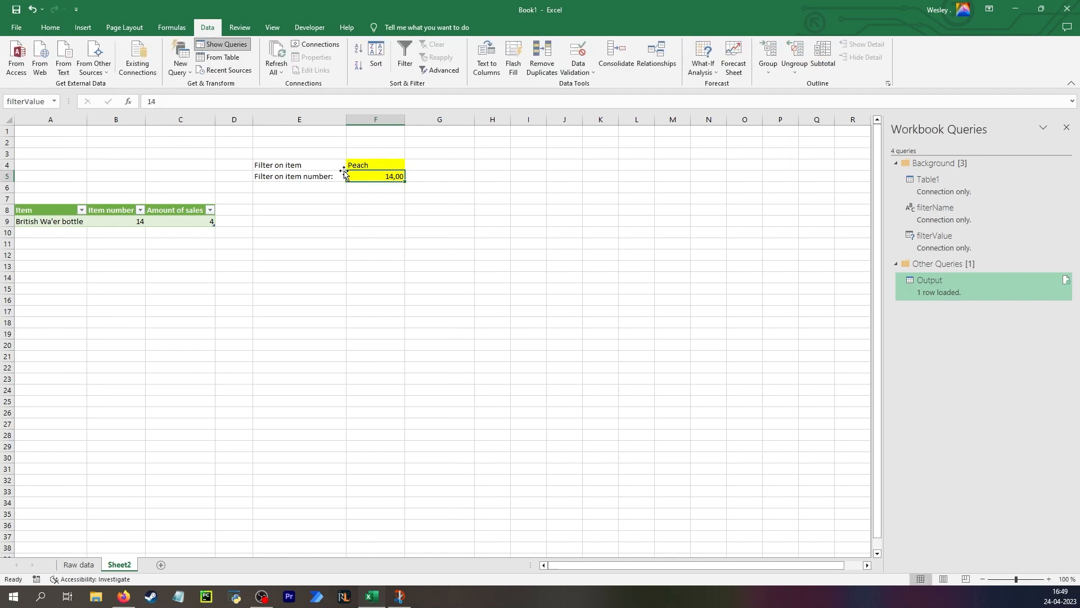
pyautogui.moveTo(379, 167); pyautogui.dragTo(378, 178)
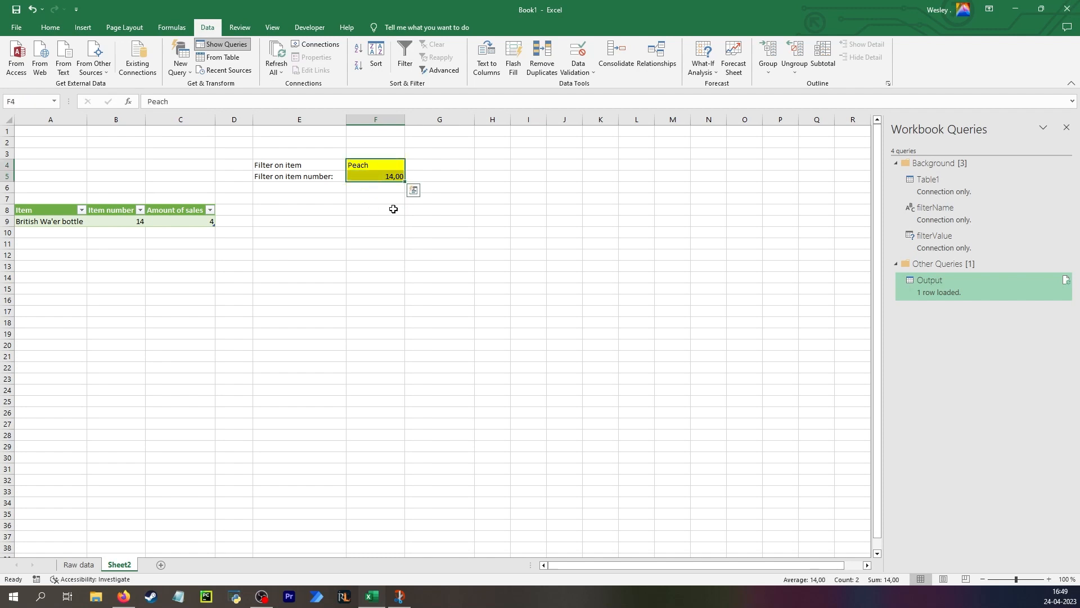
pyautogui.click(374, 175)
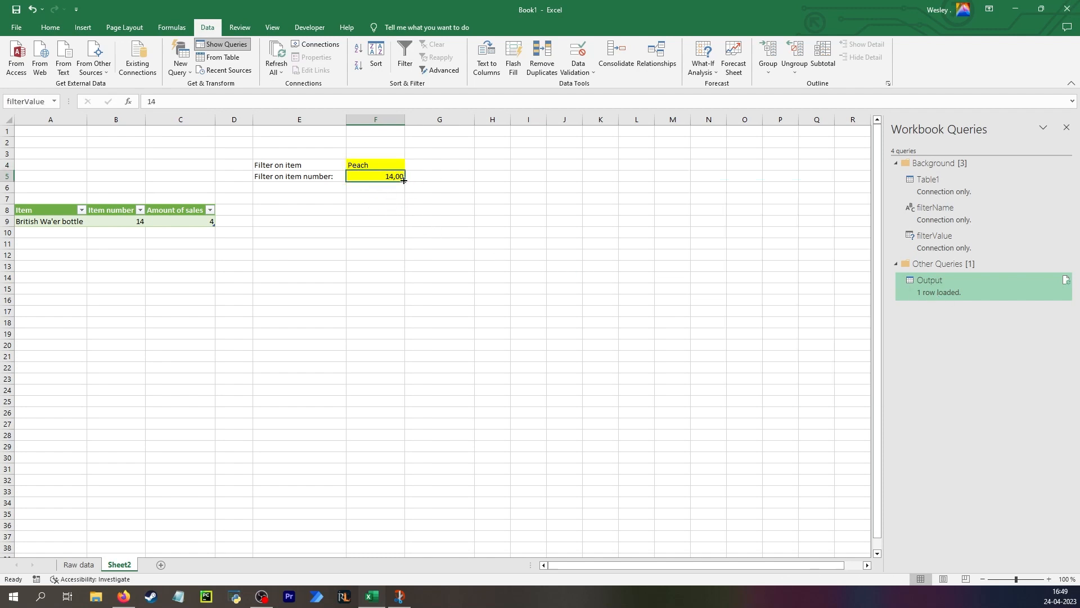
pyautogui.click(377, 164)
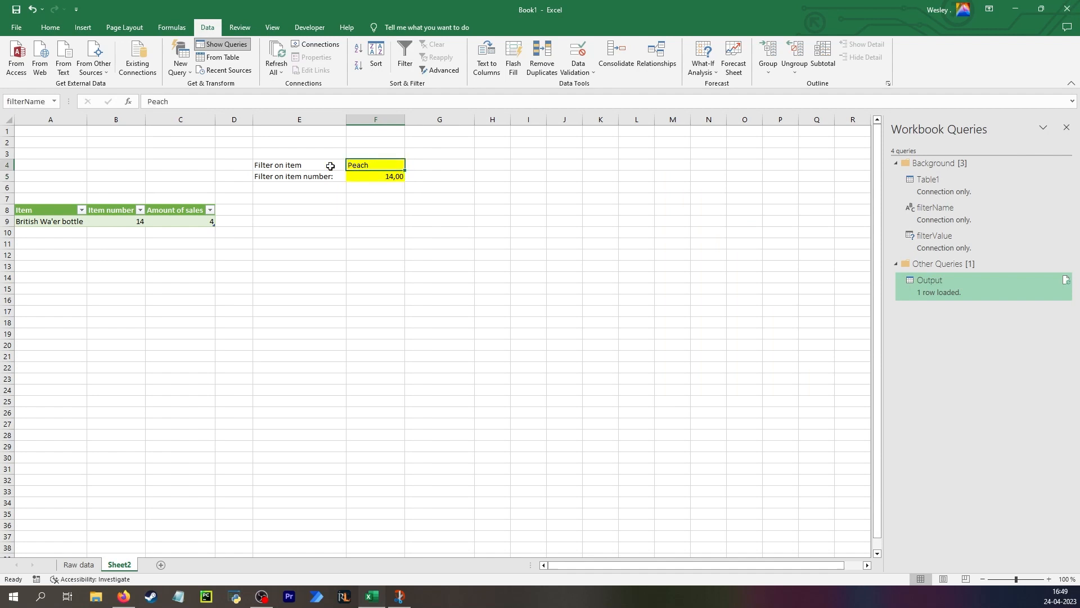
pyautogui.click(281, 54)
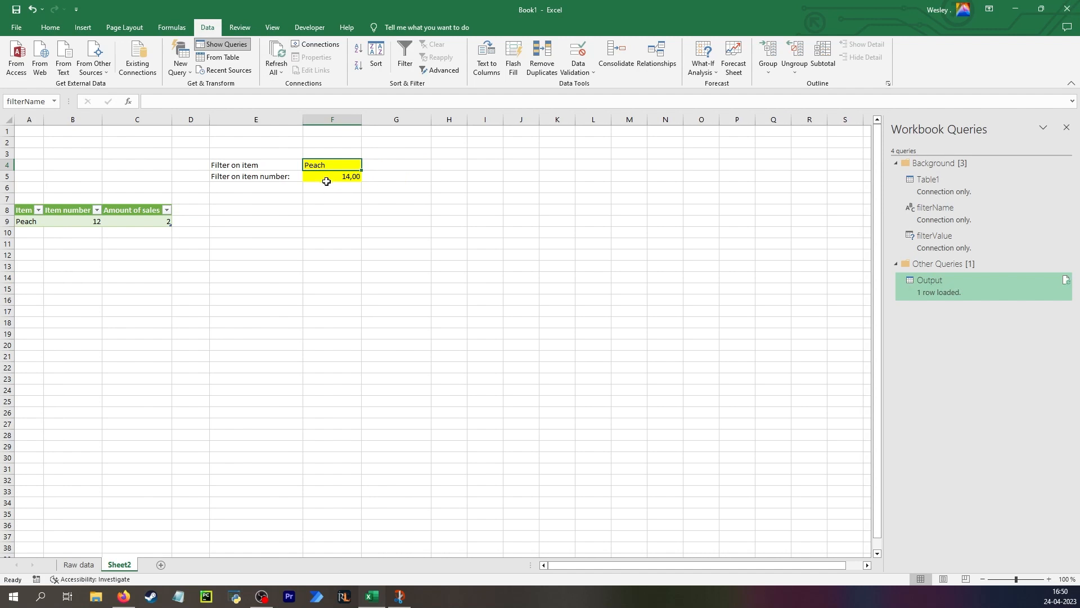
# Move the two filter labels and their yellow input cells to B4:C5, directly above the output table
pyautogui.moveTo(343, 166); pyautogui.dragTo(353, 174)
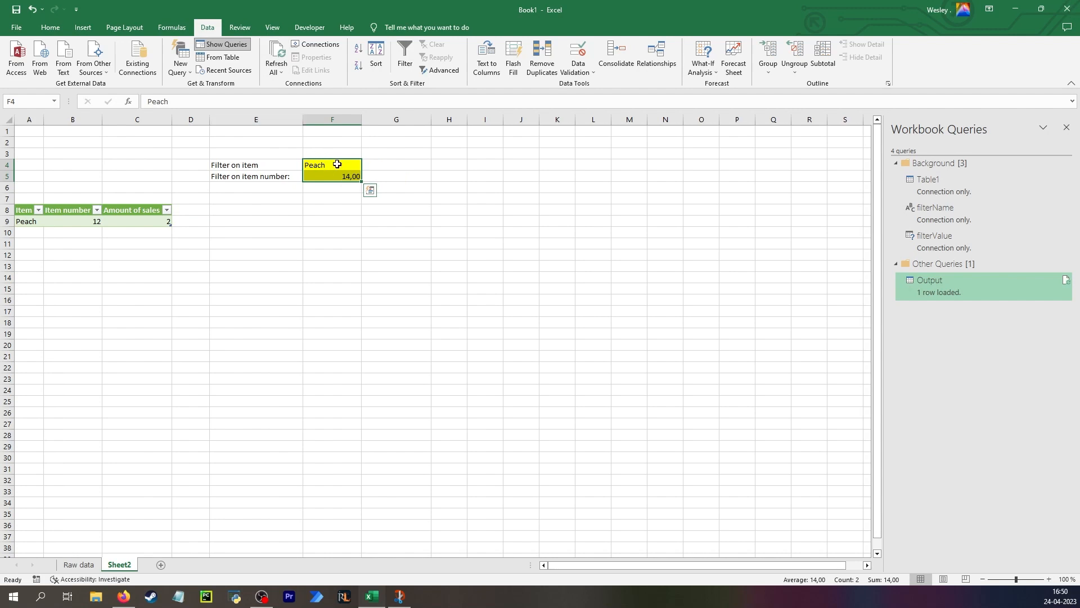
pyautogui.click(337, 163)
pyautogui.click(341, 176)
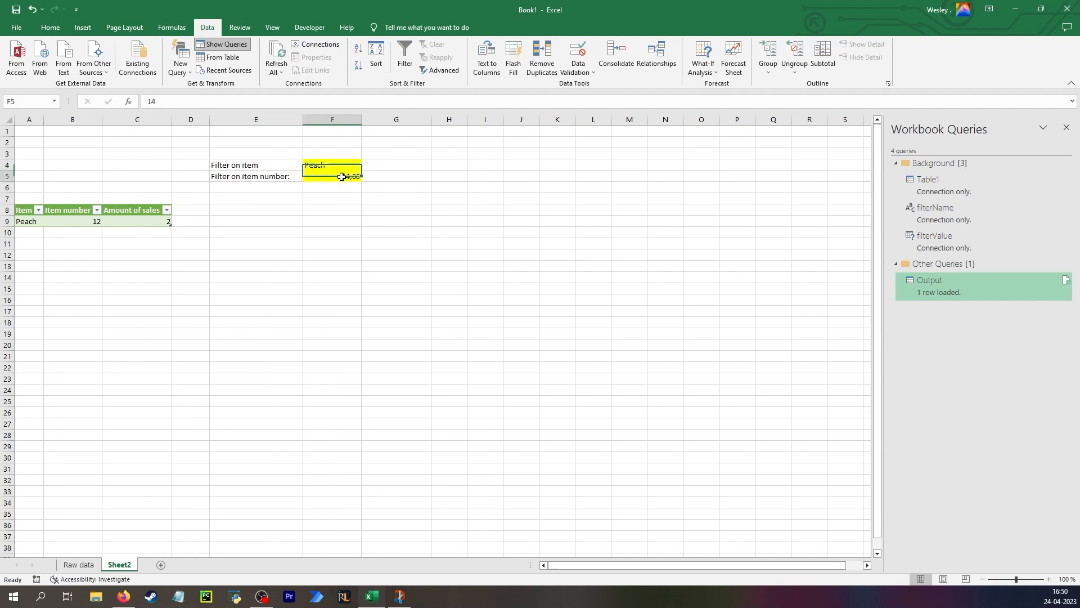
pyautogui.moveTo(213, 164); pyautogui.dragTo(104, 180)
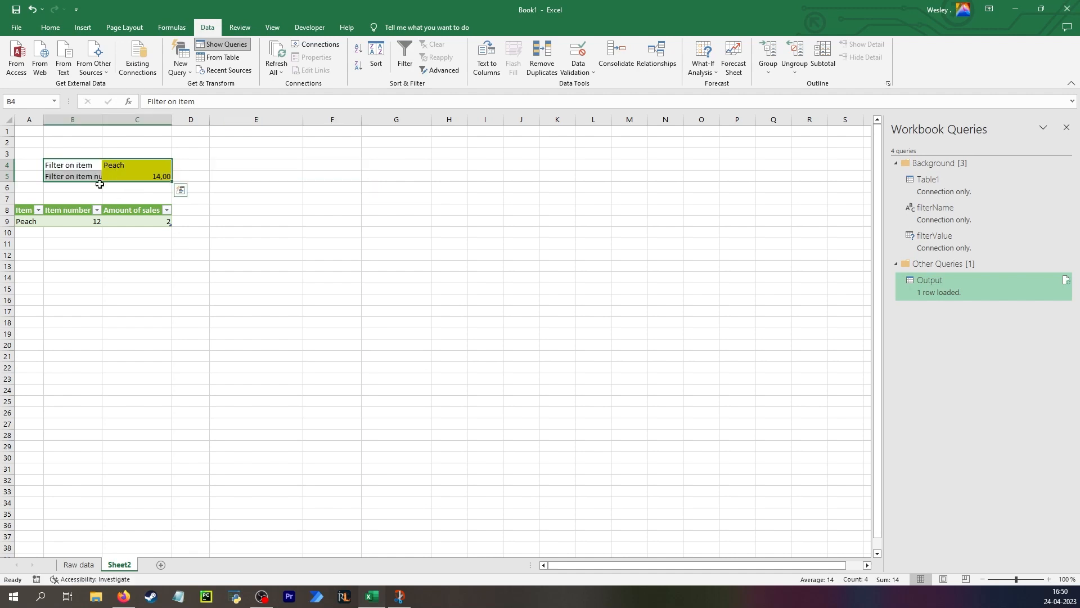
pyautogui.click(39, 209)
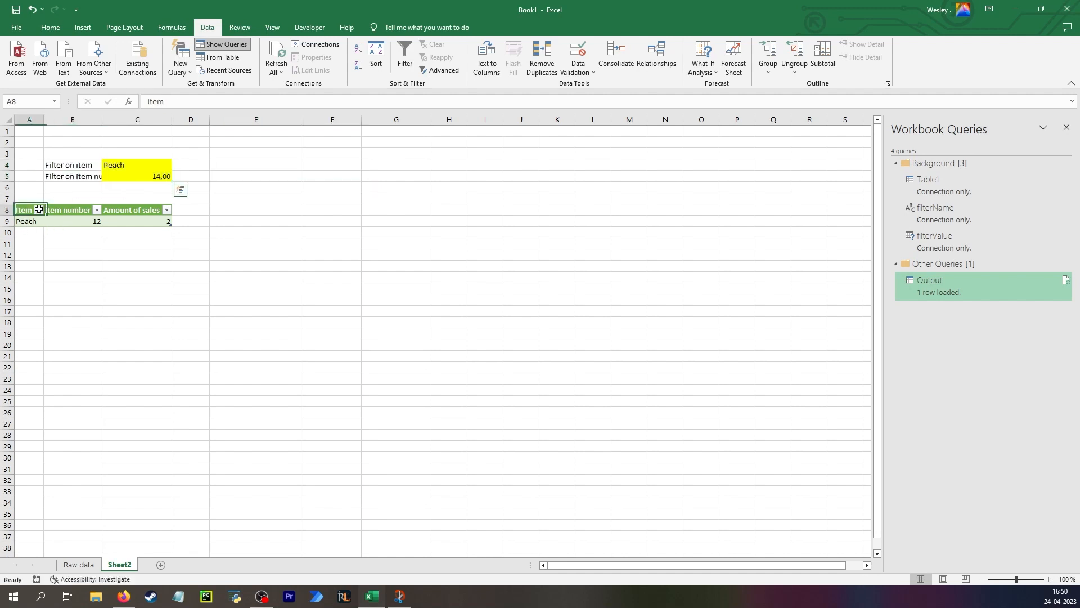
pyautogui.moveTo(39, 209); pyautogui.dragTo(144, 210)
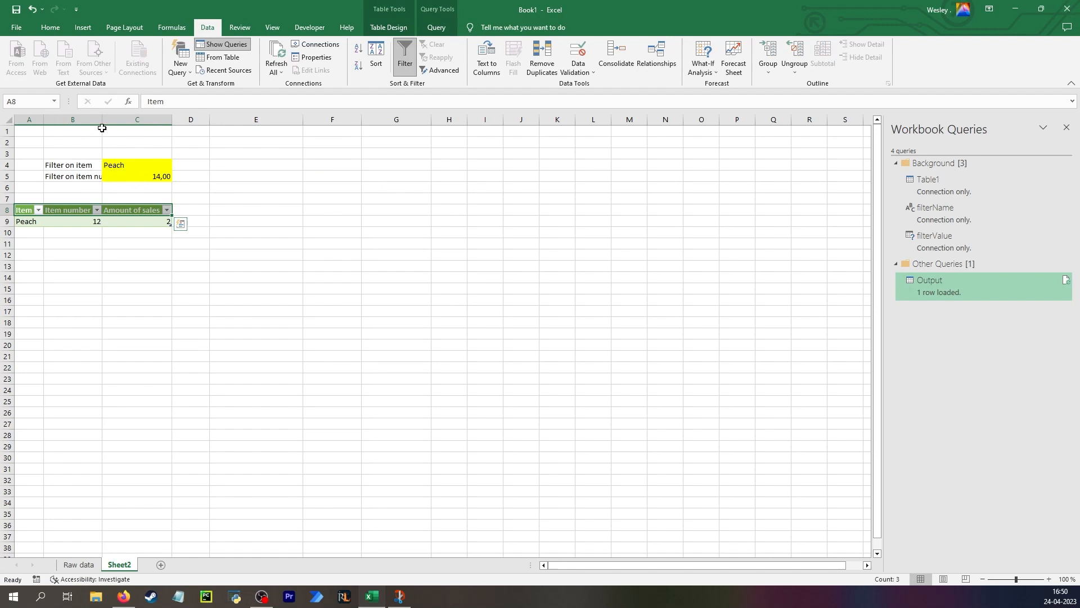
pyautogui.click(112, 168)
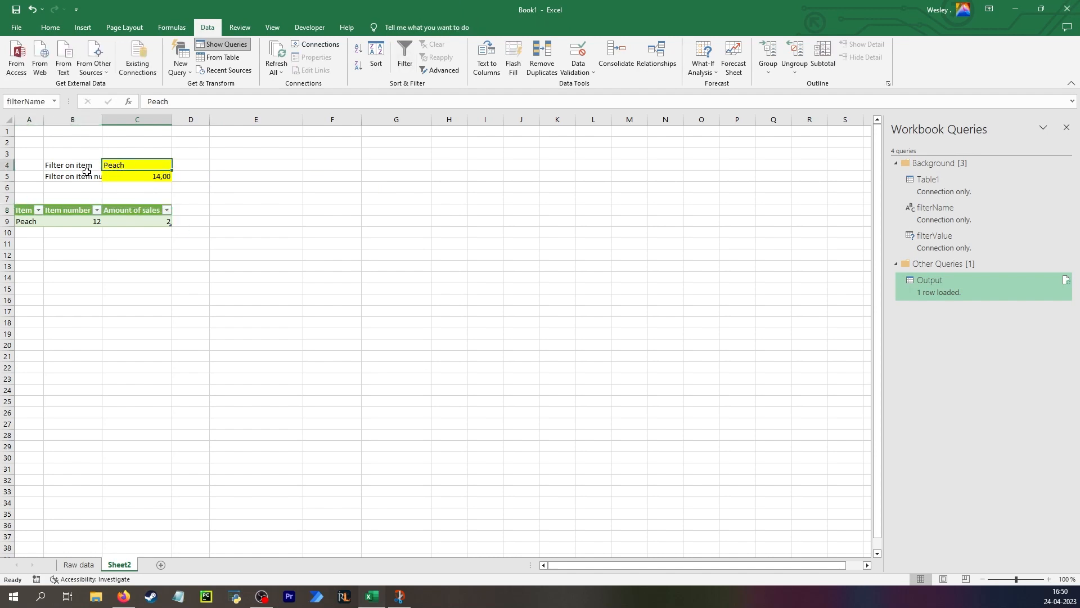
# Clear both yellow filter cells and refresh the output table
pyautogui.moveTo(140, 169); pyautogui.dragTo(149, 174)
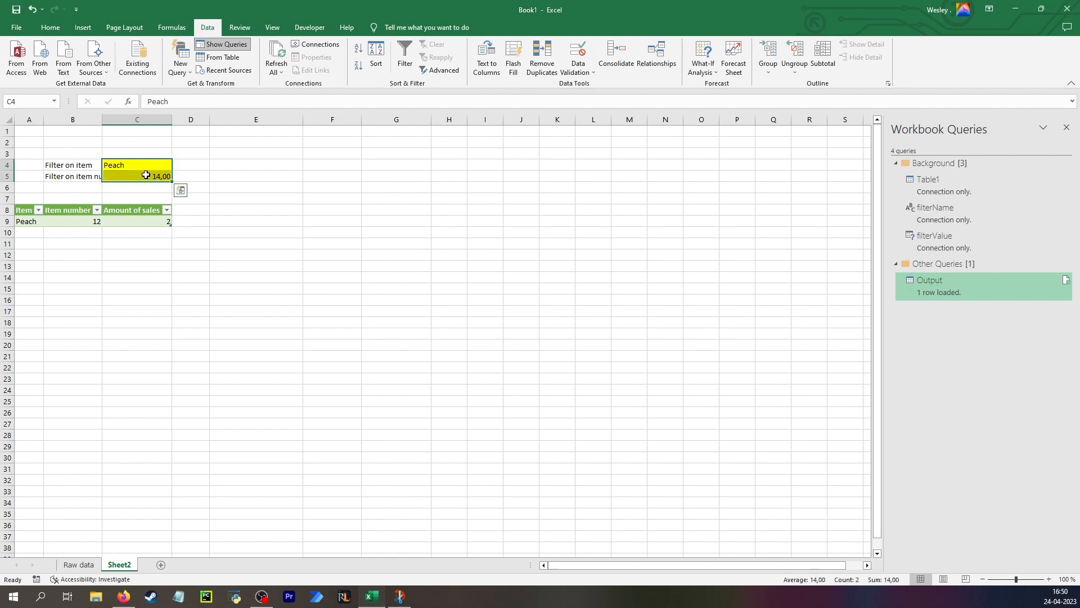
pyautogui.press('Delete')
pyautogui.click(276, 51)
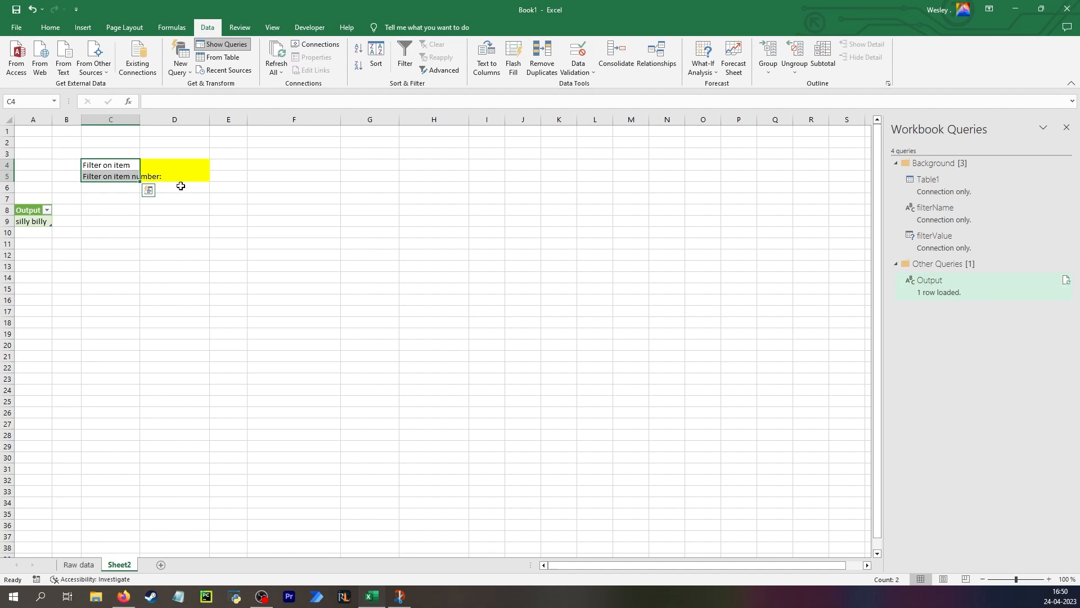
# In the Output query's Custom1 formula, replace the "silly billy" result with Custom2 and put the else if on a new line
pyautogui.click(998, 211)
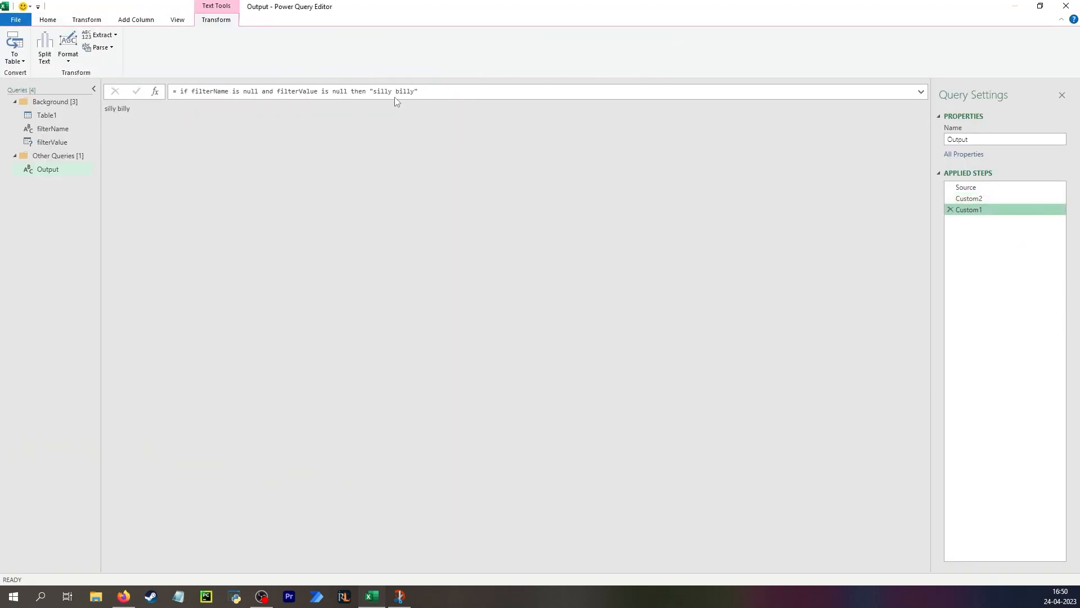
pyautogui.moveTo(370, 92); pyautogui.dragTo(445, 97)
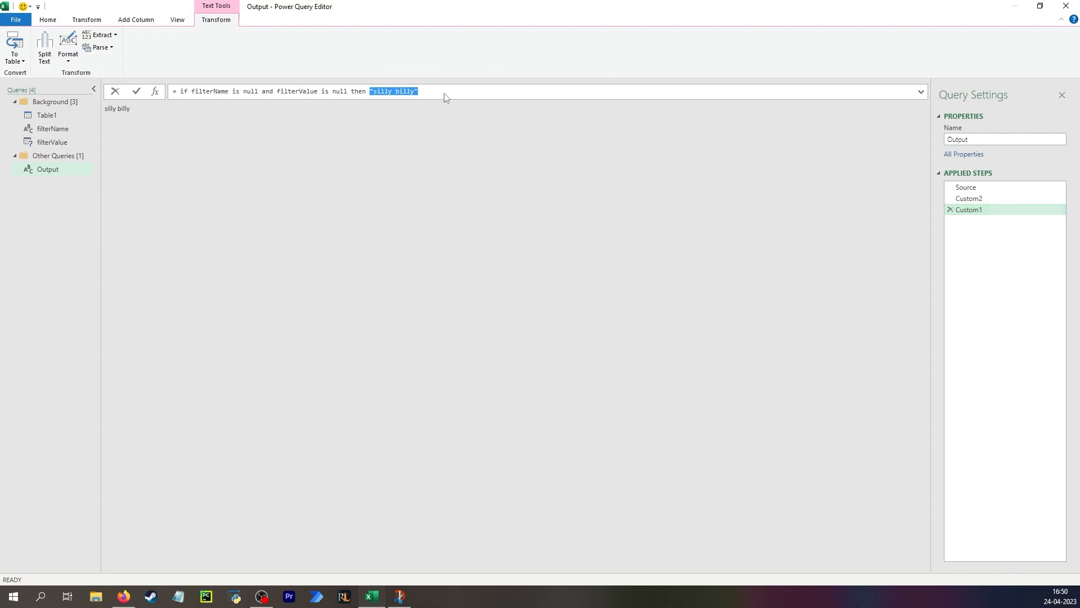
pyautogui.write('Cu')
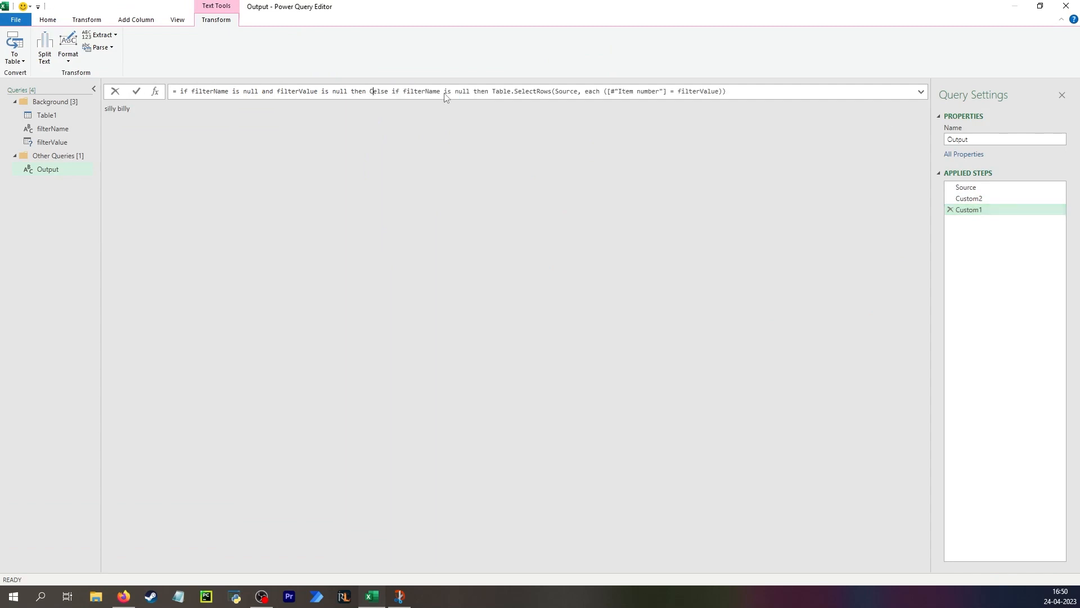
pyautogui.write('stom2')
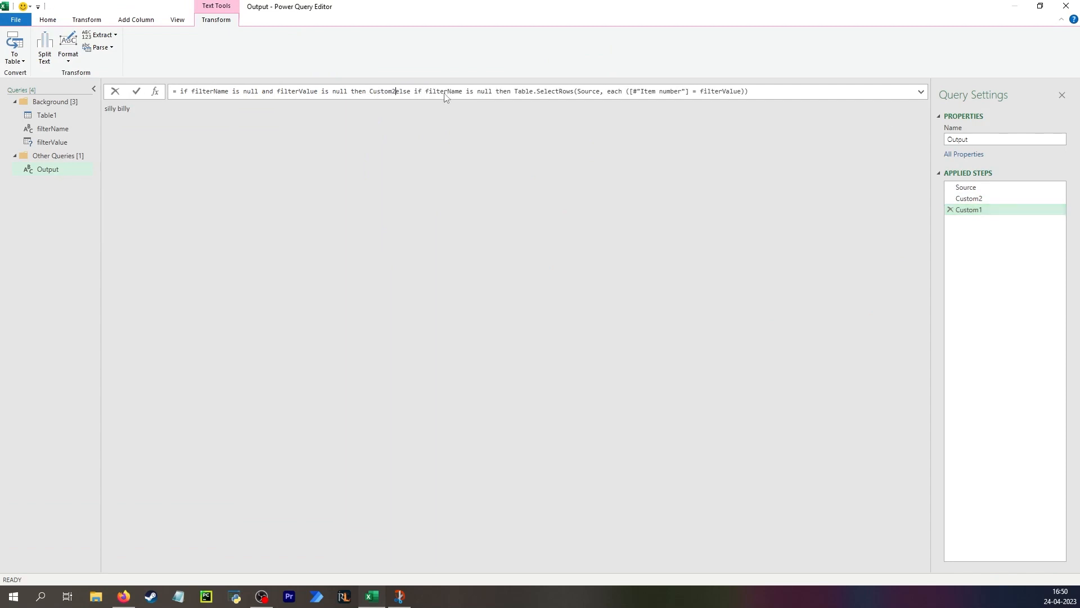
pyautogui.hotkey('shift', 'Return')
pyautogui.press('Return')
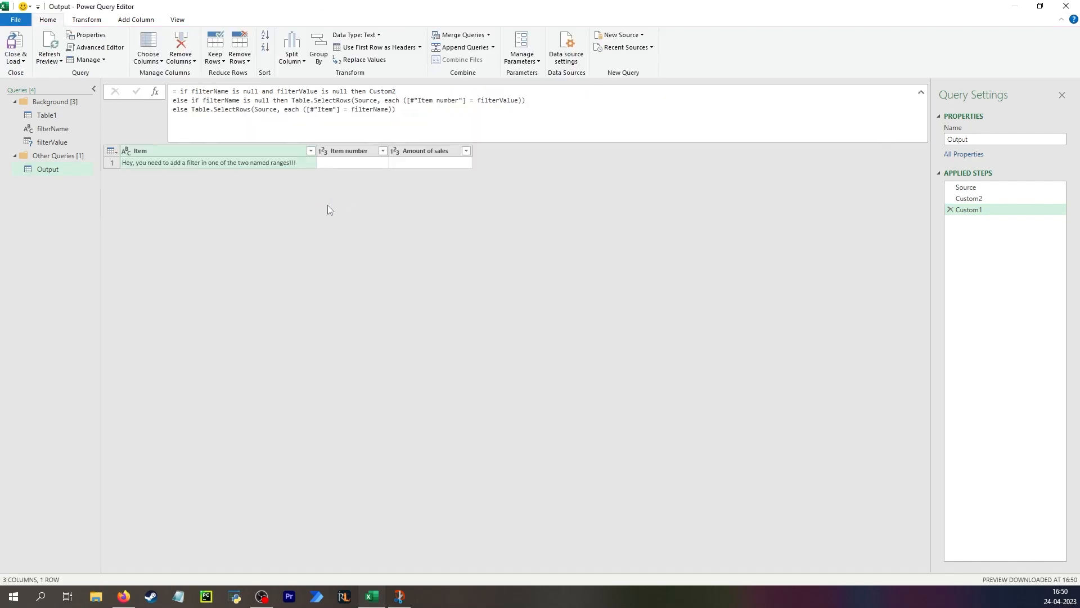
# Load the edited Output query to the sheet and move the filter labels and input cells to A4:B5
pyautogui.click(15, 46)
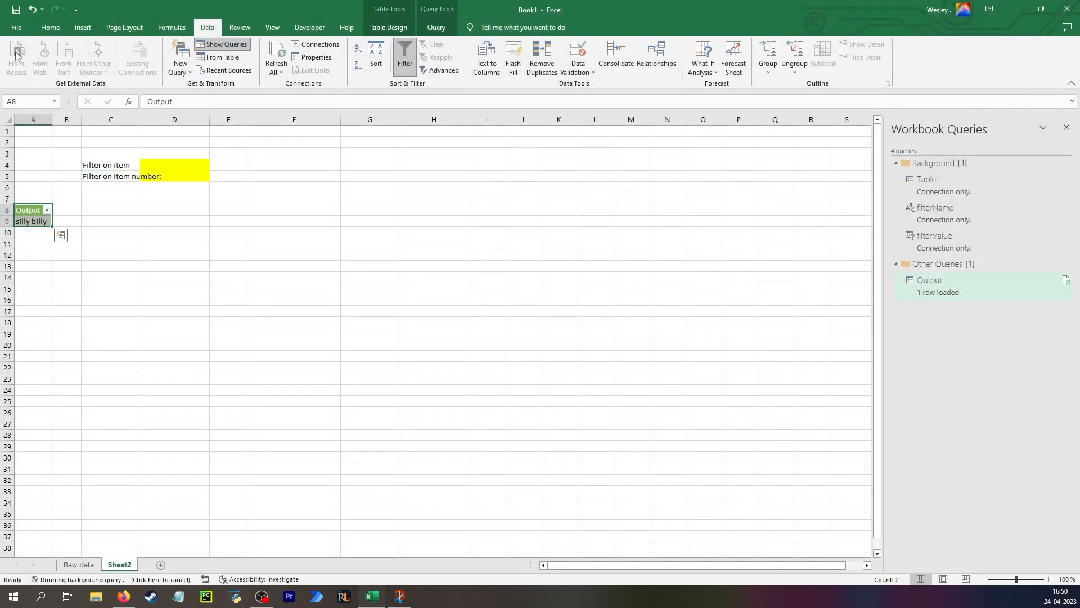
pyautogui.moveTo(449, 162); pyautogui.dragTo(188, 180)
# Set the item filter in B4 to Banana and refresh the output table
pyautogui.click(261, 164)
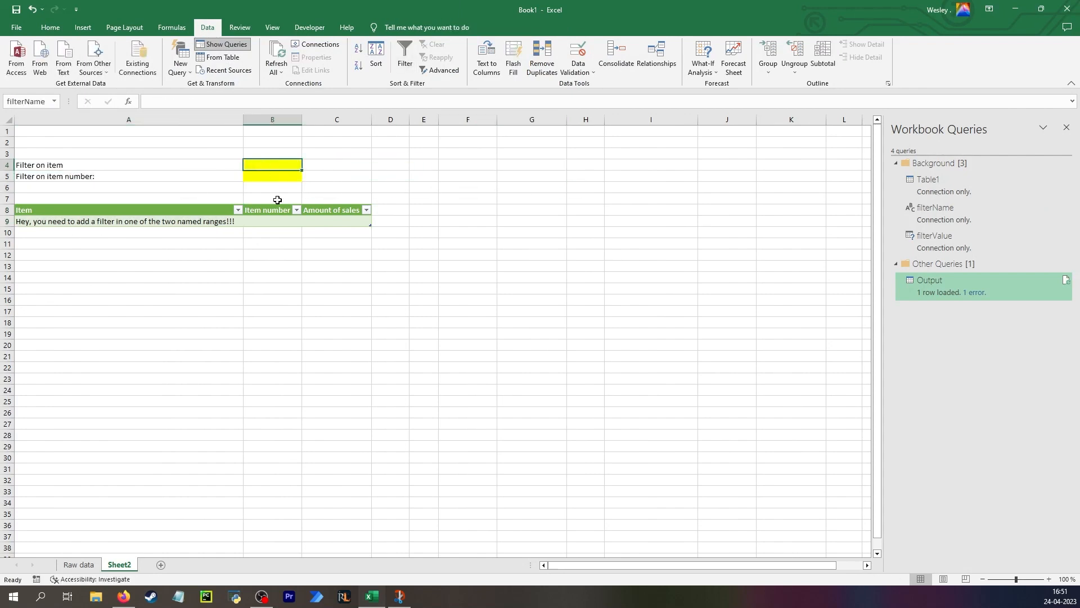
pyautogui.write('Banana')
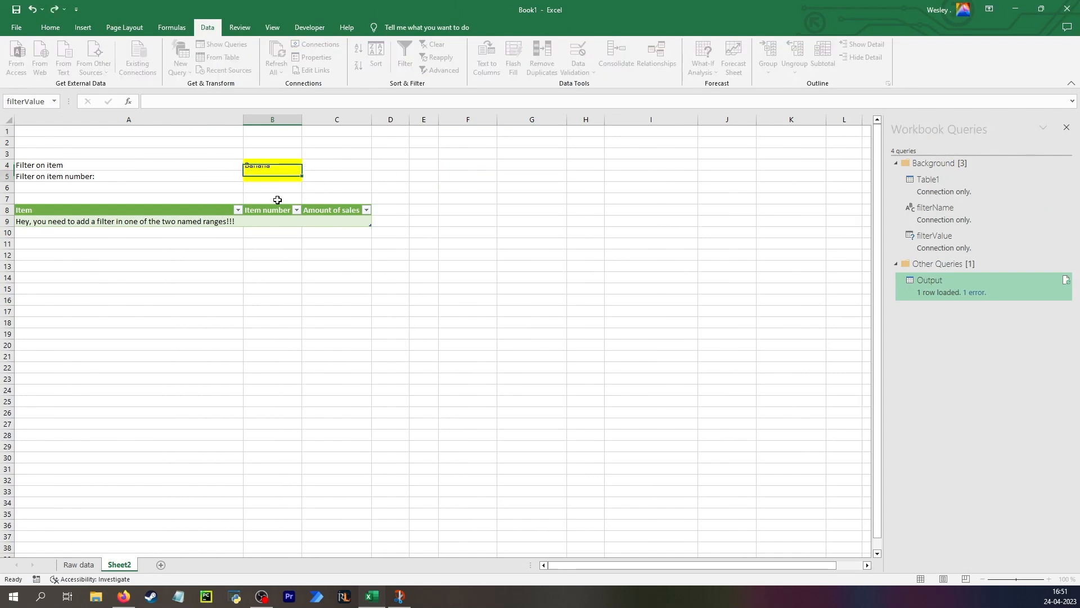
pyautogui.press('Return')
pyautogui.click(269, 56)
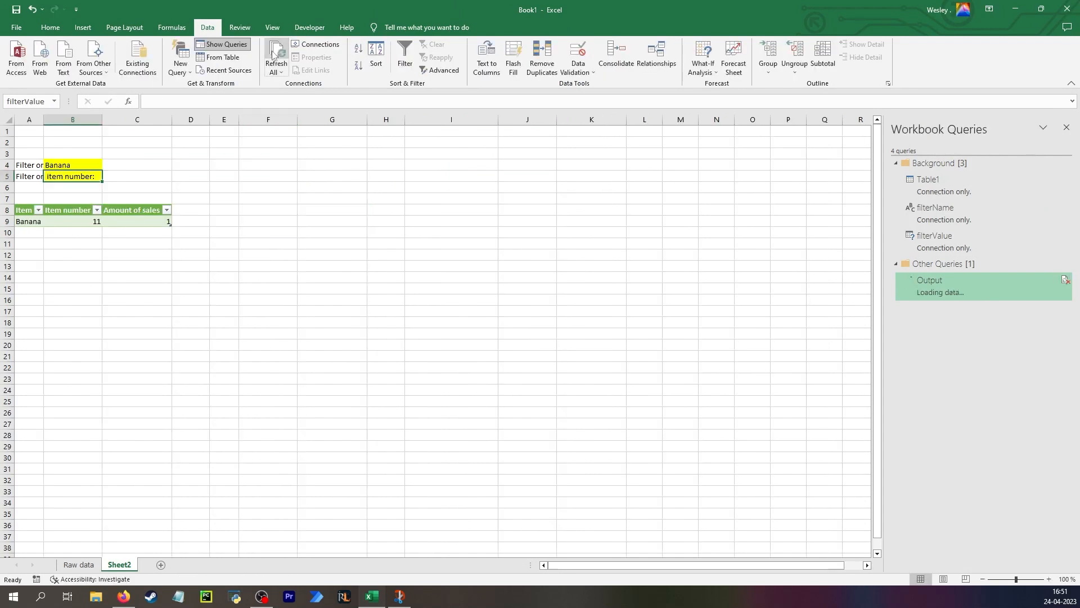
# Clear the item filter, set the item number filter in B5 to 13 and refresh the output table
pyautogui.click(79, 163)
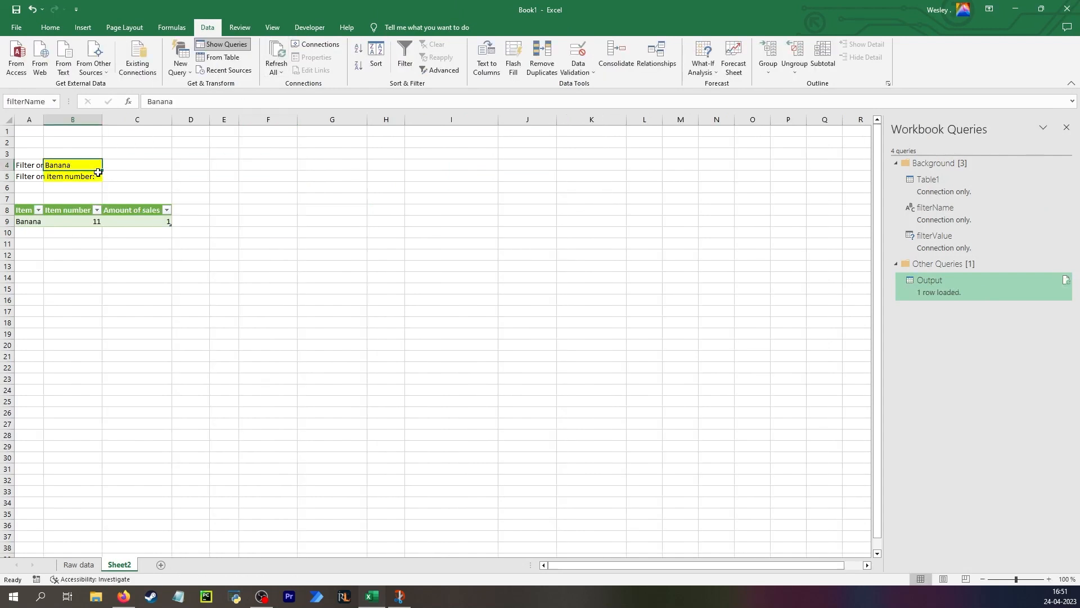
pyautogui.press('Delete')
pyautogui.click(92, 175)
pyautogui.write('13')
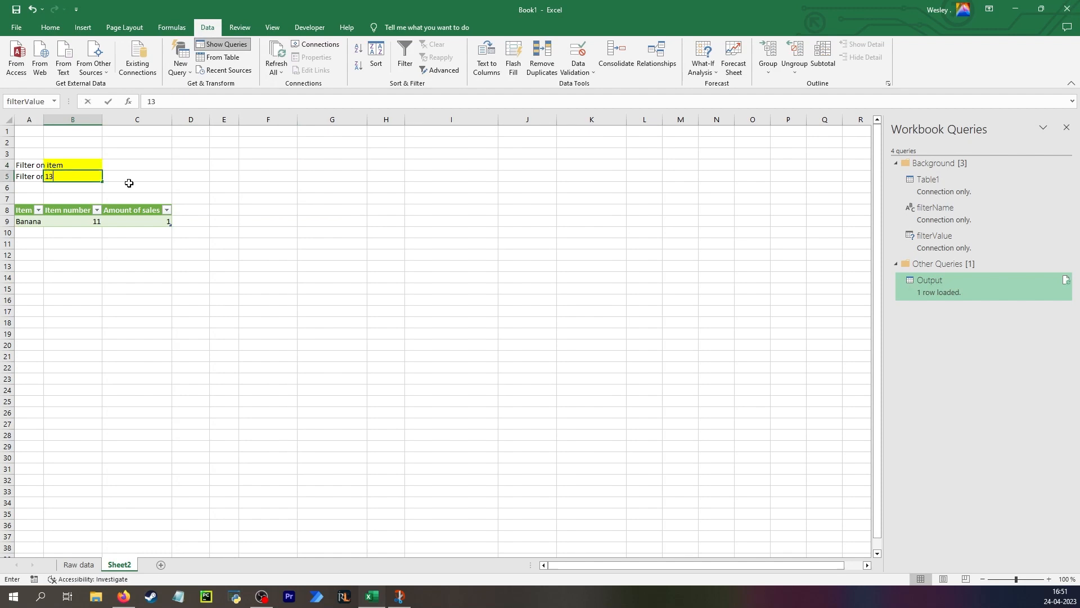
pyautogui.click(128, 186)
pyautogui.click(274, 77)
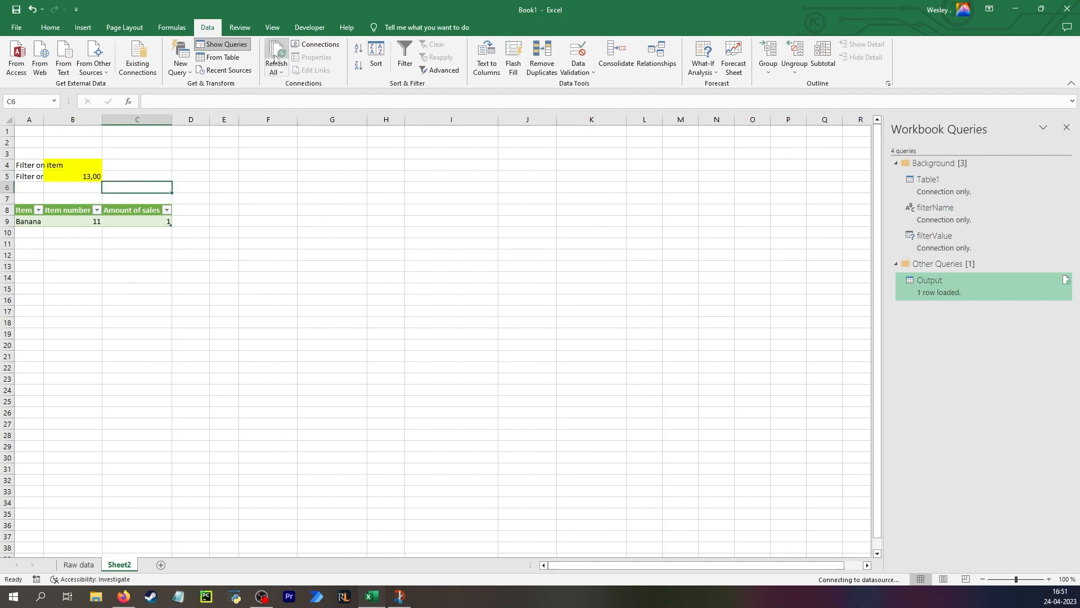
# Clear the item number filter, refresh the output table and check the message in its Item column
pyautogui.click(105, 176)
pyautogui.press('Delete')
pyautogui.click(276, 62)
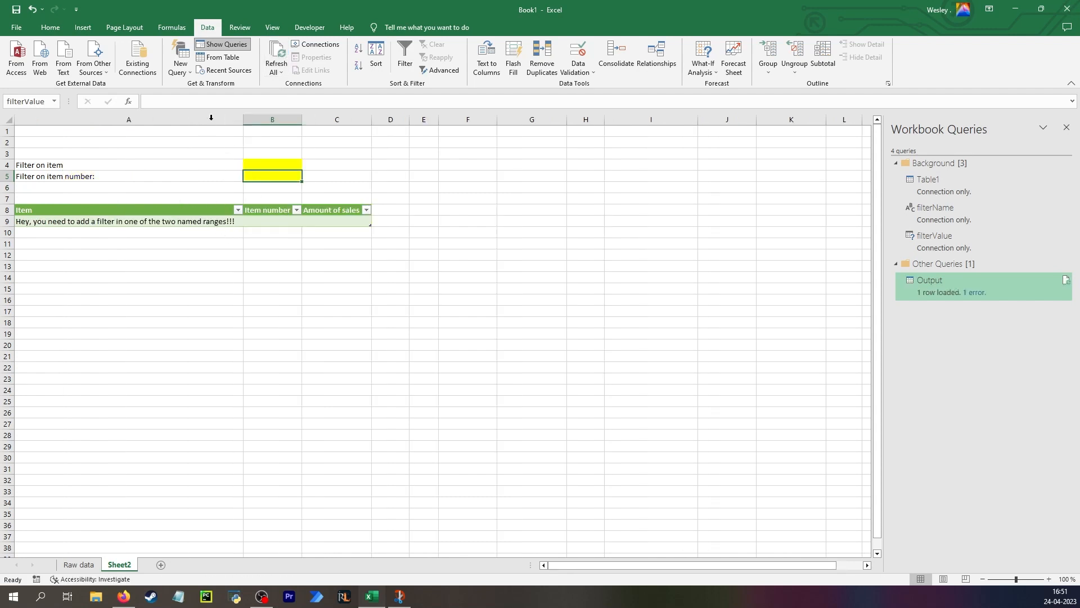
pyautogui.click(231, 221)
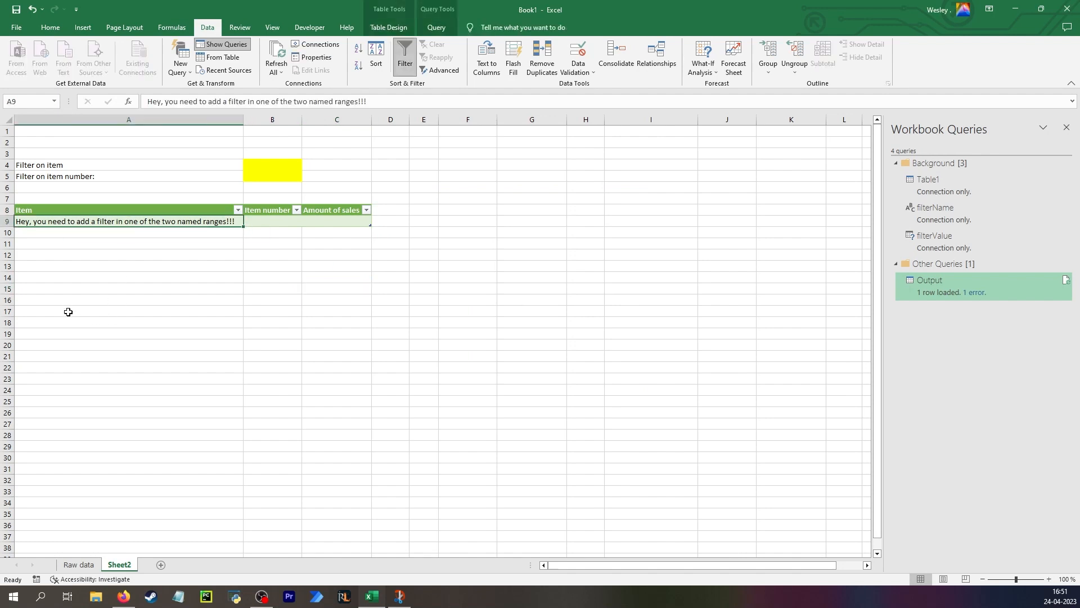